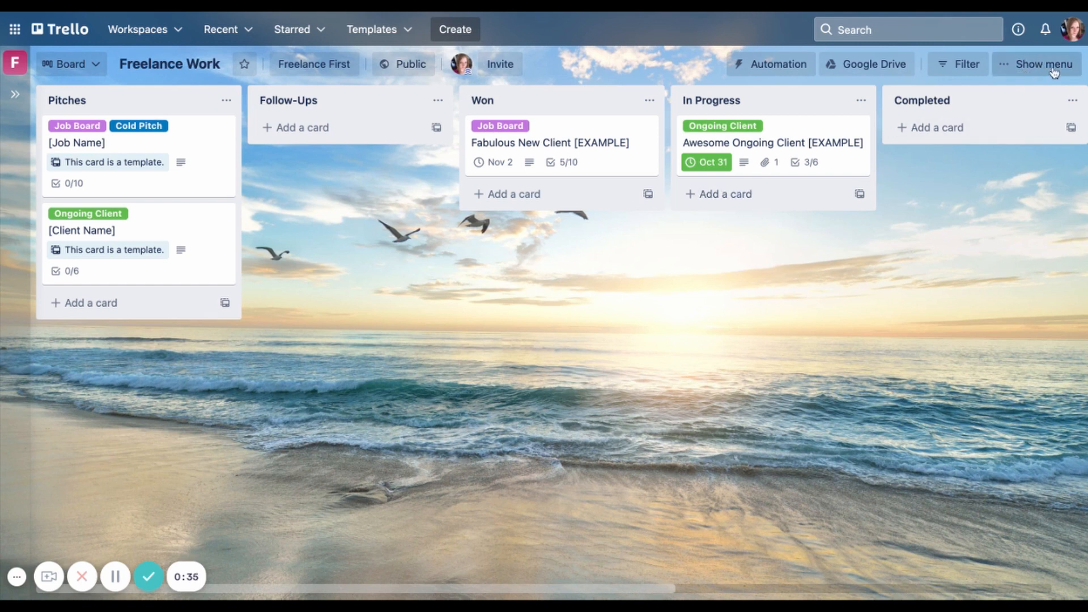
# - View the additional board options for the Freelance Work board, including the one for copying the board, and close them
pyautogui.click(1027, 68)
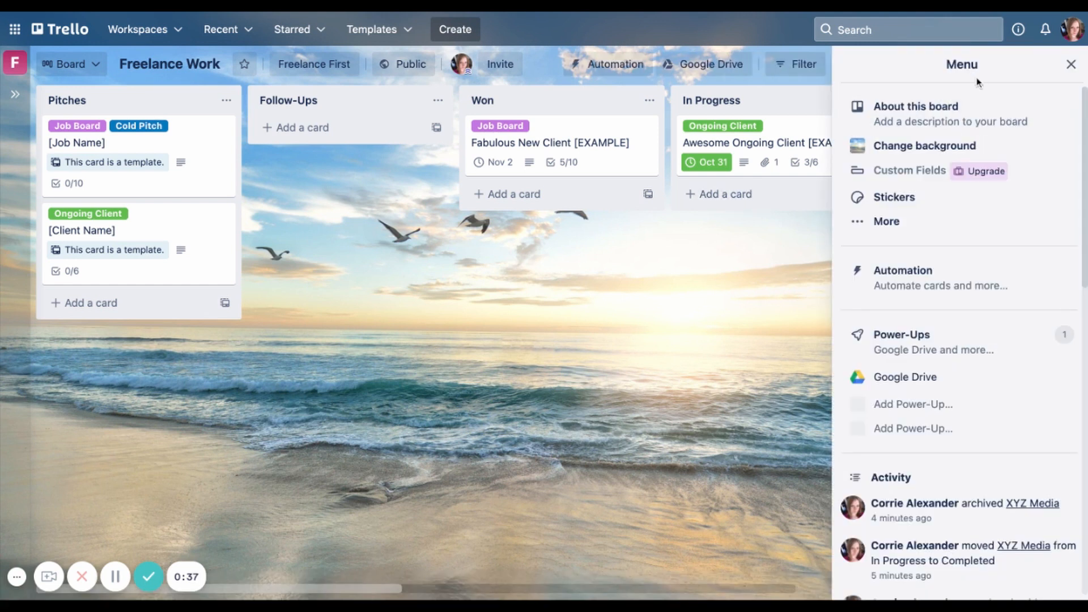
pyautogui.click(906, 229)
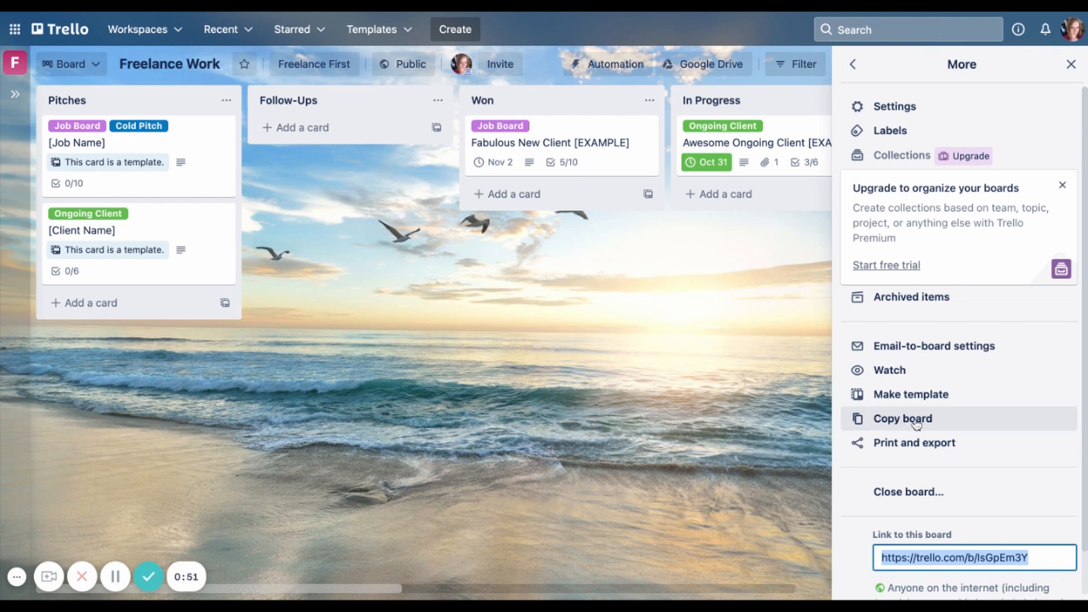
pyautogui.click(1072, 65)
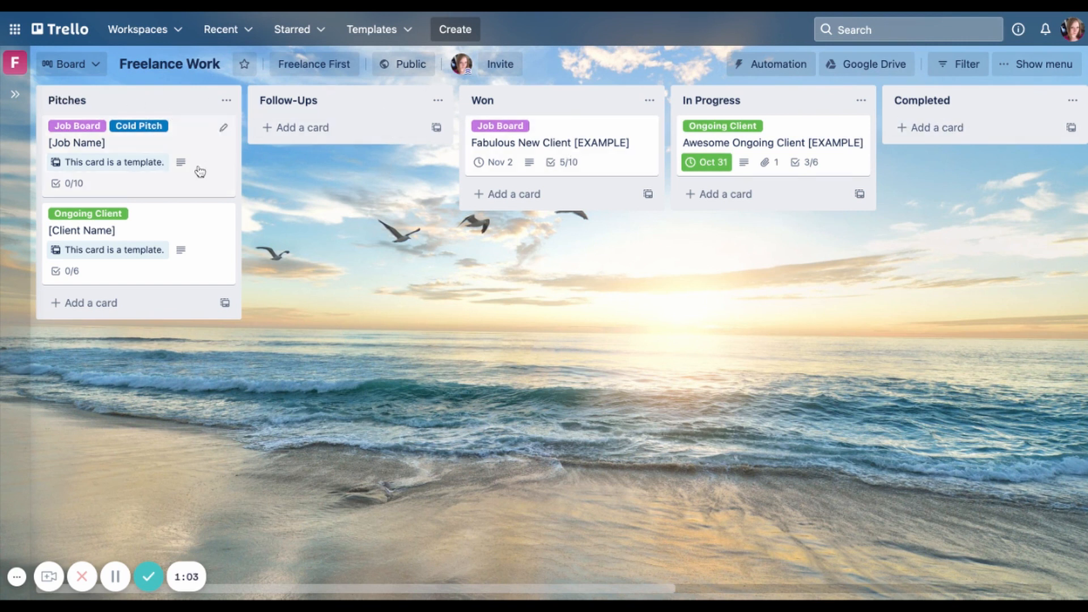
# - Try moving the [Job Name] template card across the board's lists and return it to the start of Pitches
pyautogui.moveTo(185, 141); pyautogui.dragTo(223, 139)
pyautogui.moveTo(178, 144); pyautogui.dragTo(754, 155)
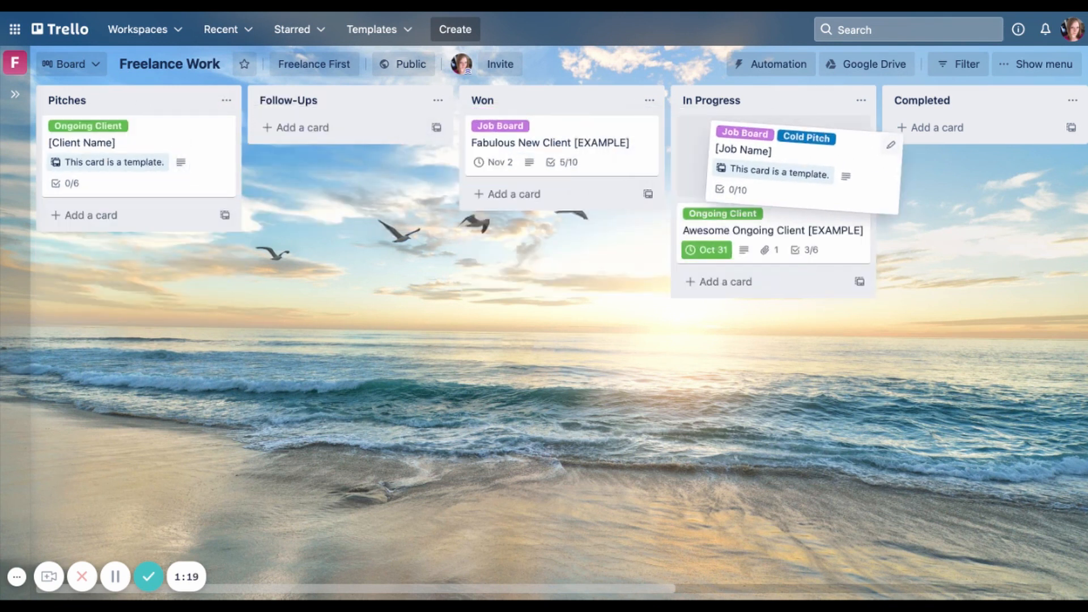
pyautogui.moveTo(844, 150); pyautogui.dragTo(771, 125)
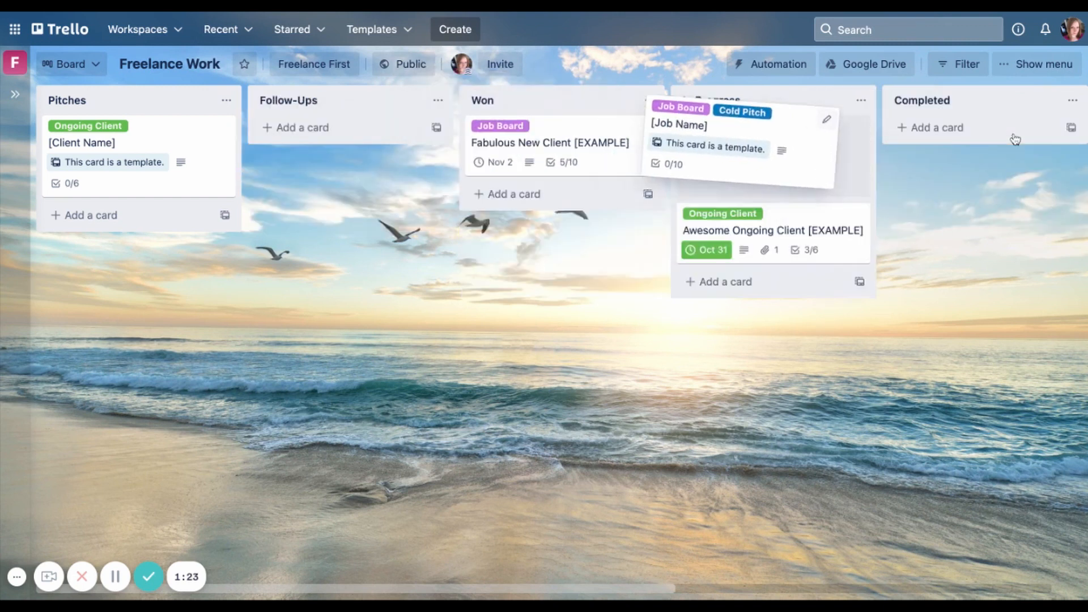
pyautogui.moveTo(1015, 139); pyautogui.dragTo(269, 142)
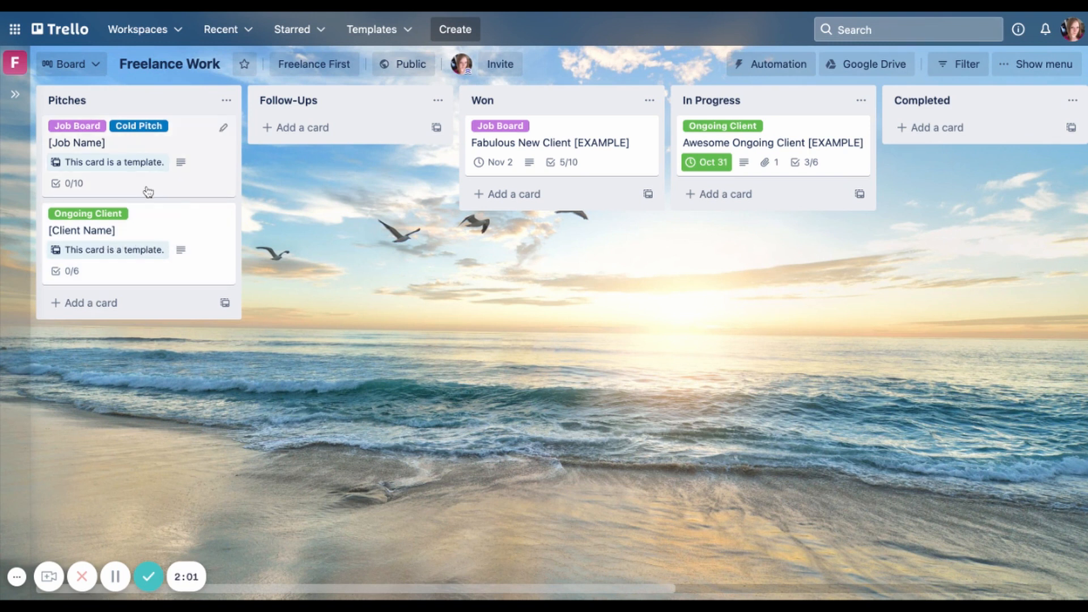
# - Review the [Job Name] template card's description and checklist, and the card templates offered for the Pitches list
pyautogui.click(144, 163)
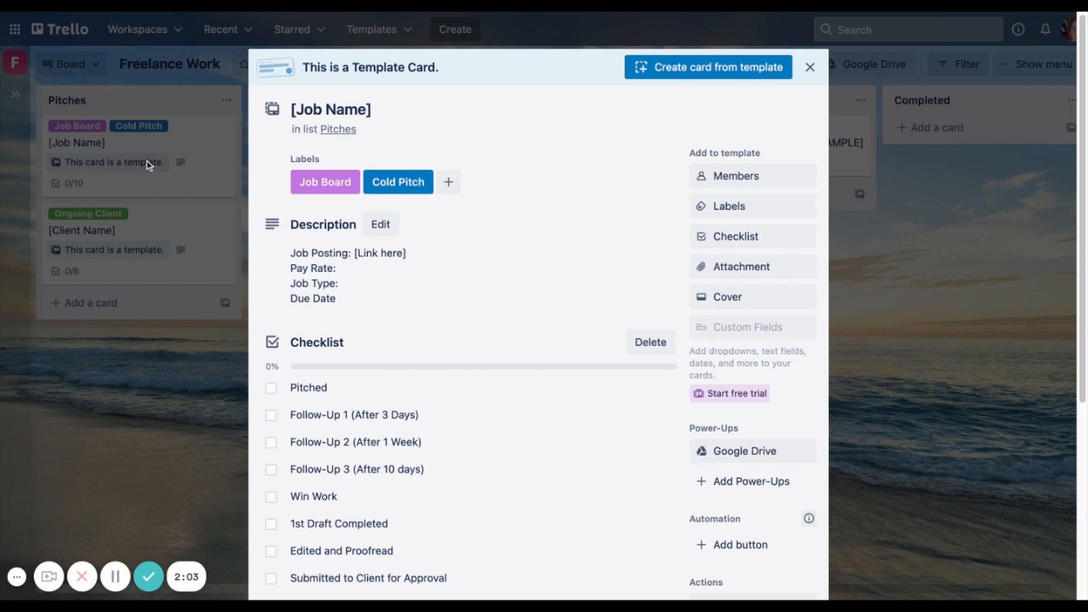
pyautogui.scroll(-3, 450, 243)
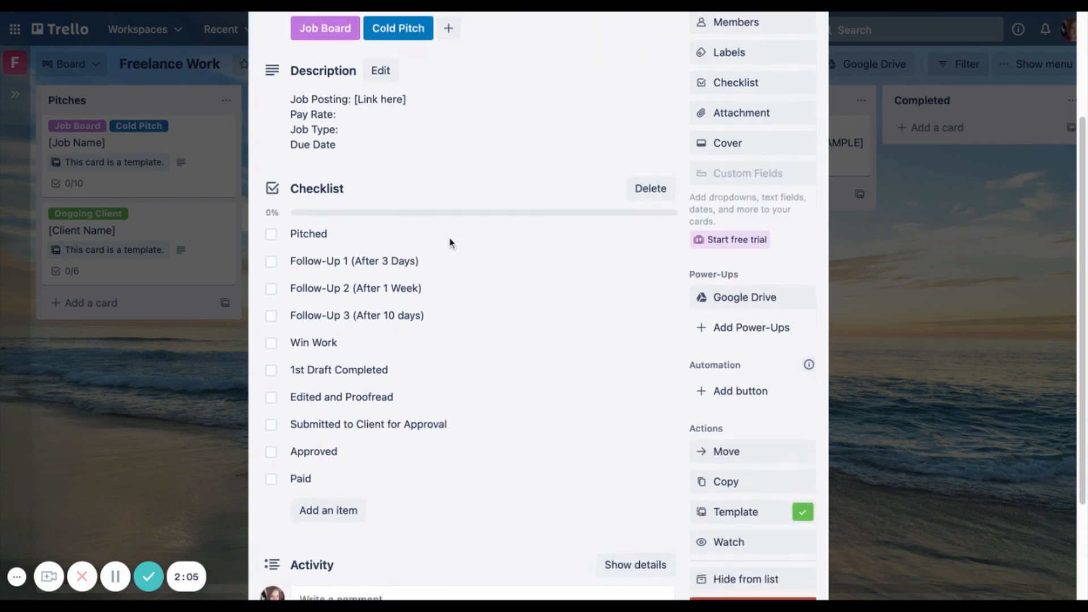
pyautogui.scroll(3, 450, 243)
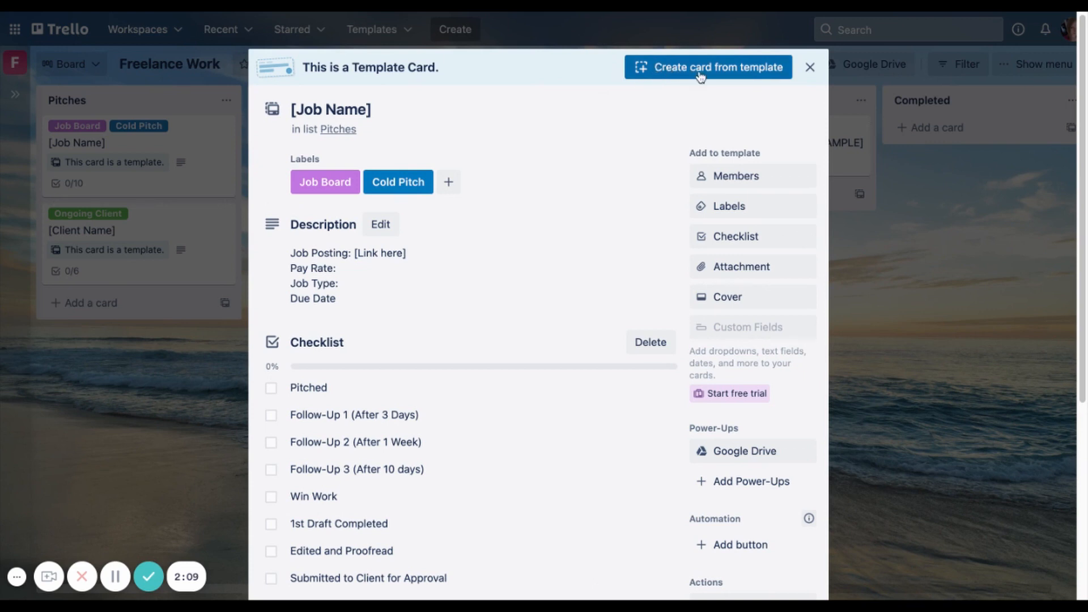
pyautogui.click(810, 67)
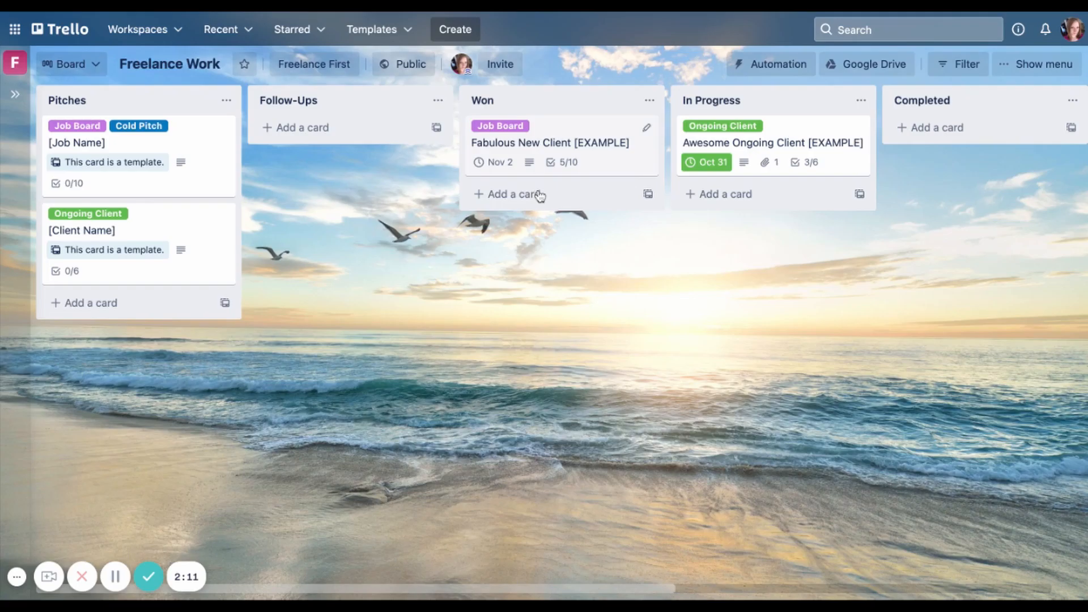
pyautogui.click(225, 304)
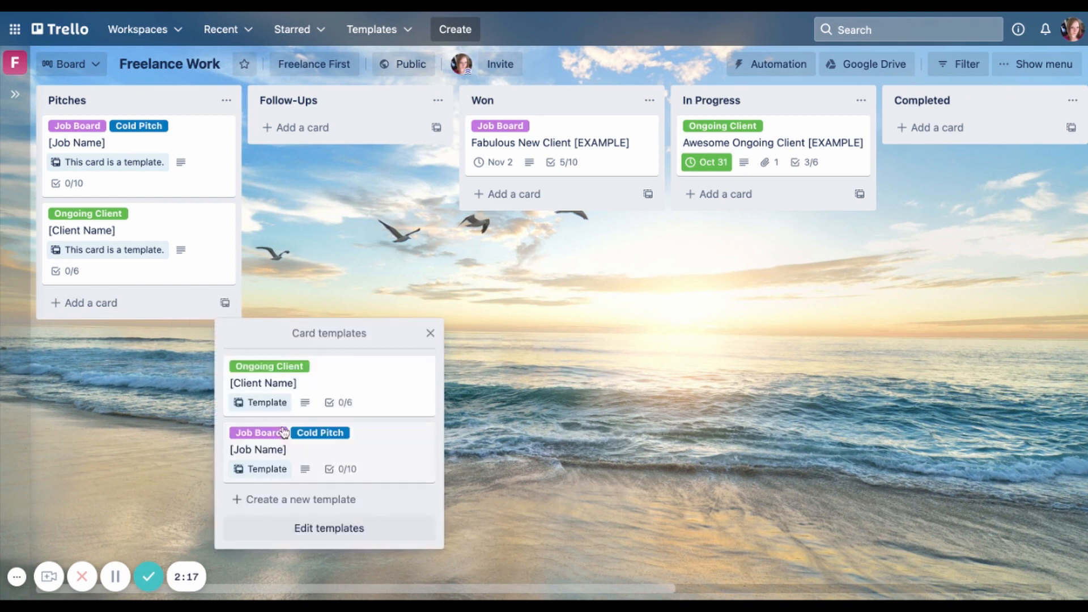
pyautogui.click(430, 333)
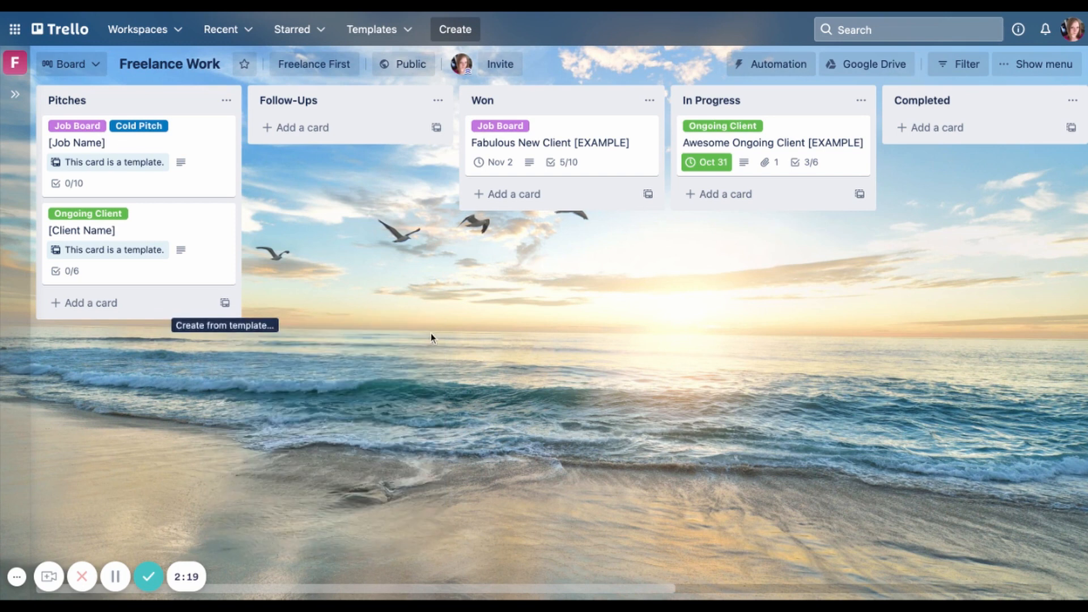
# - Create a card named "XYZ Marketing" in Pitches from the [Job Name] template, keeping its checklist and labels
pyautogui.click(145, 142)
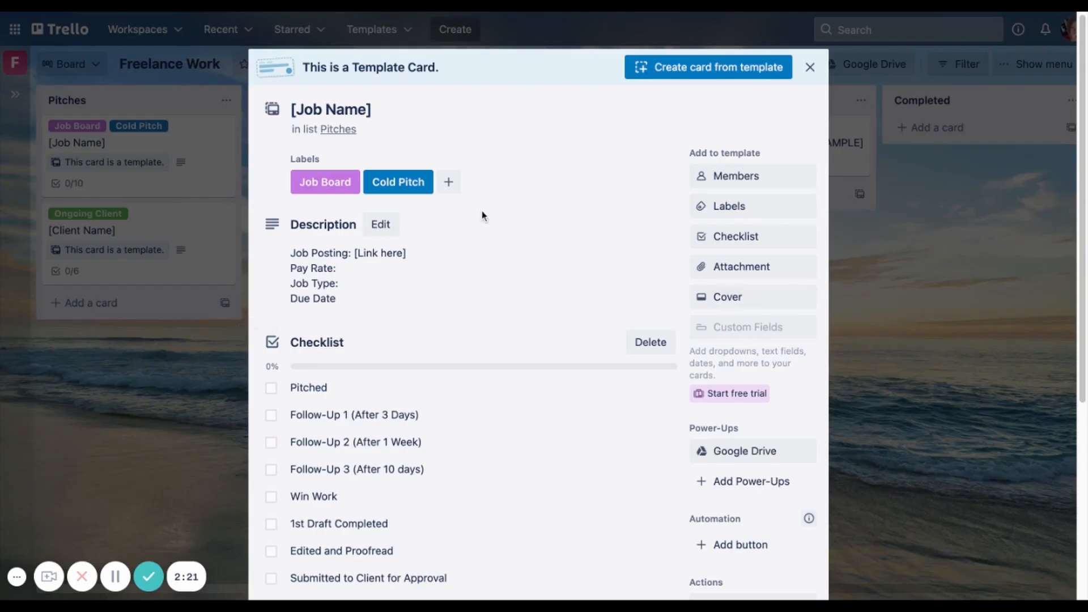
pyautogui.scroll(-2, 476, 211)
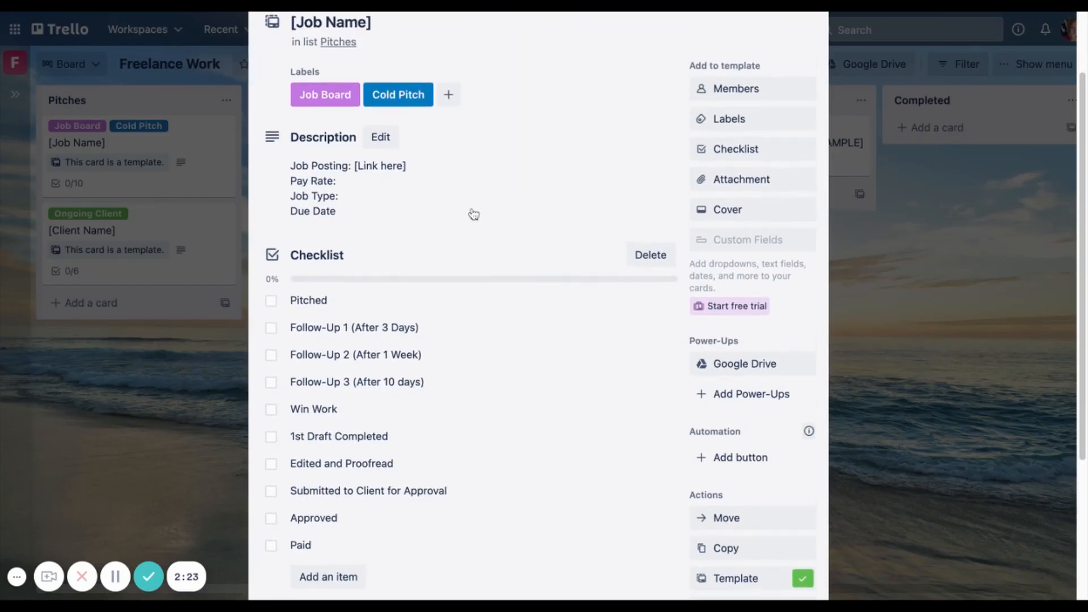
pyautogui.scroll(2, 474, 214)
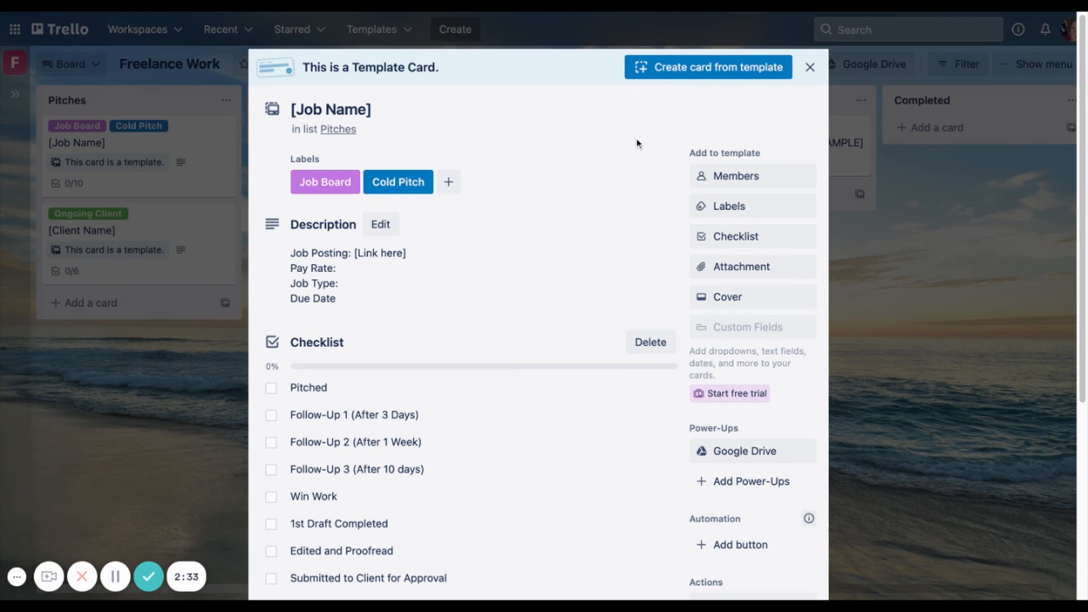
pyautogui.click(686, 80)
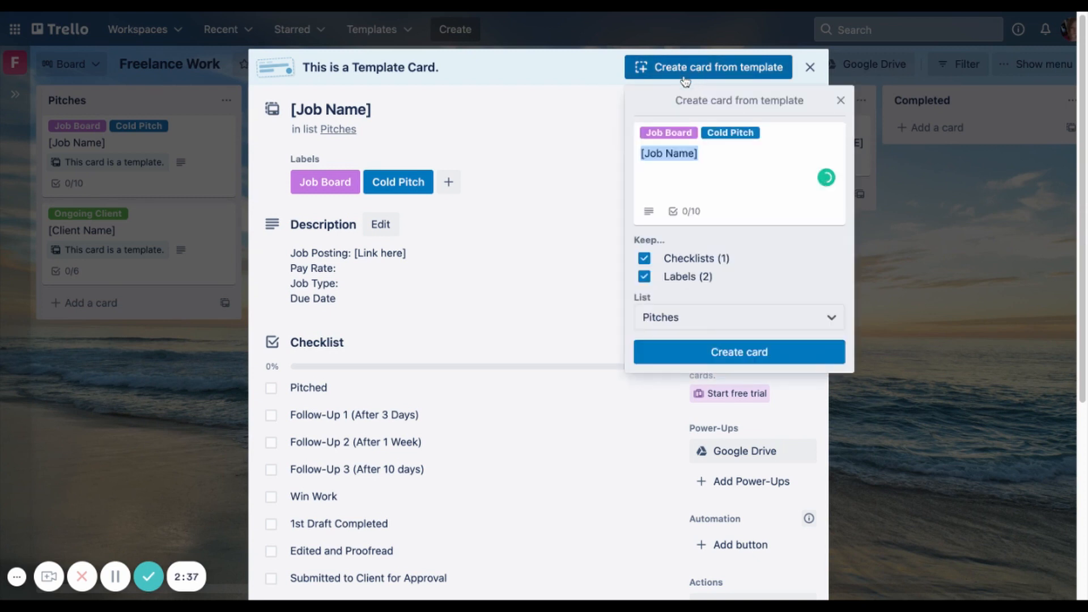
pyautogui.tripleClick(710, 154)
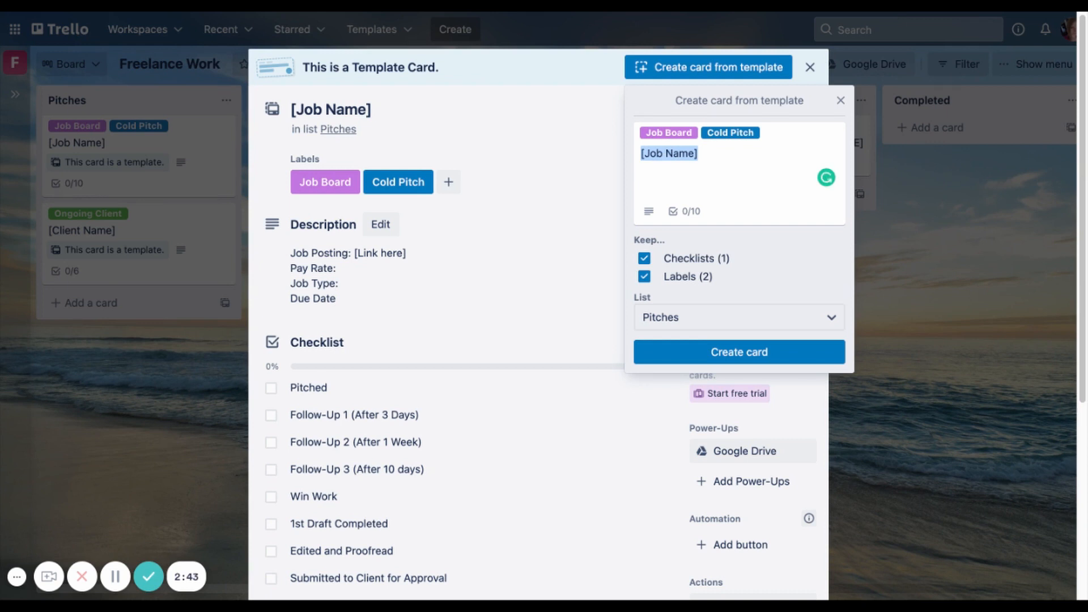
pyautogui.write('X')
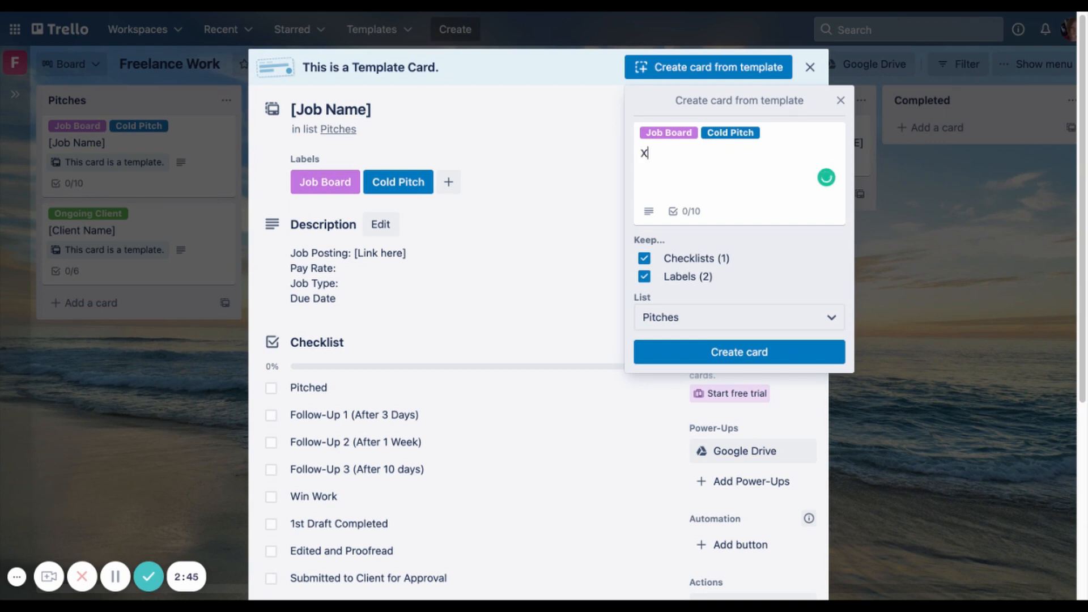
pyautogui.write('YZ Marketing')
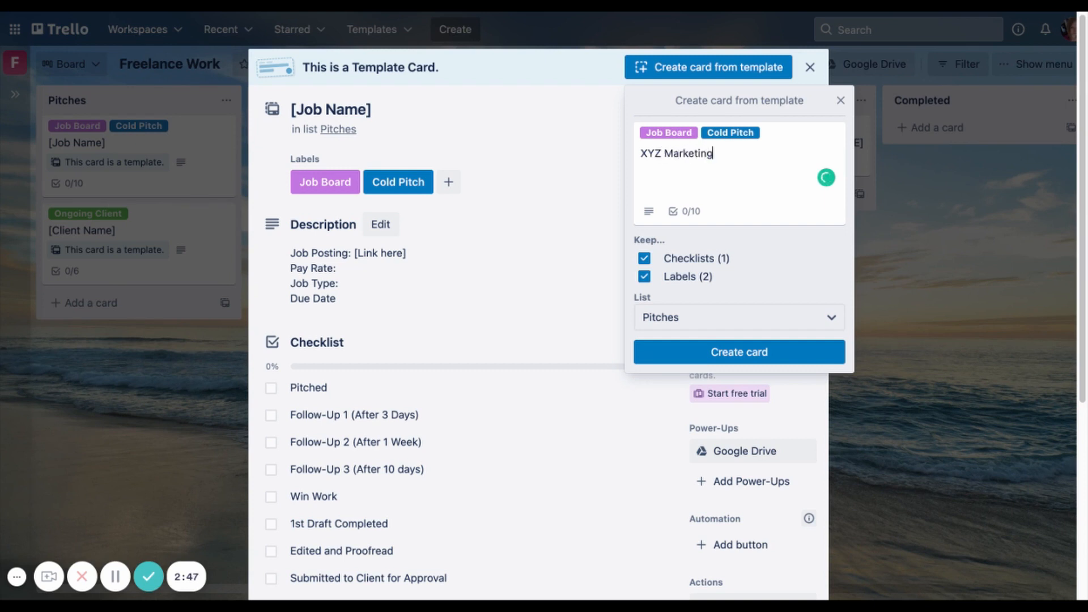
pyautogui.click(704, 353)
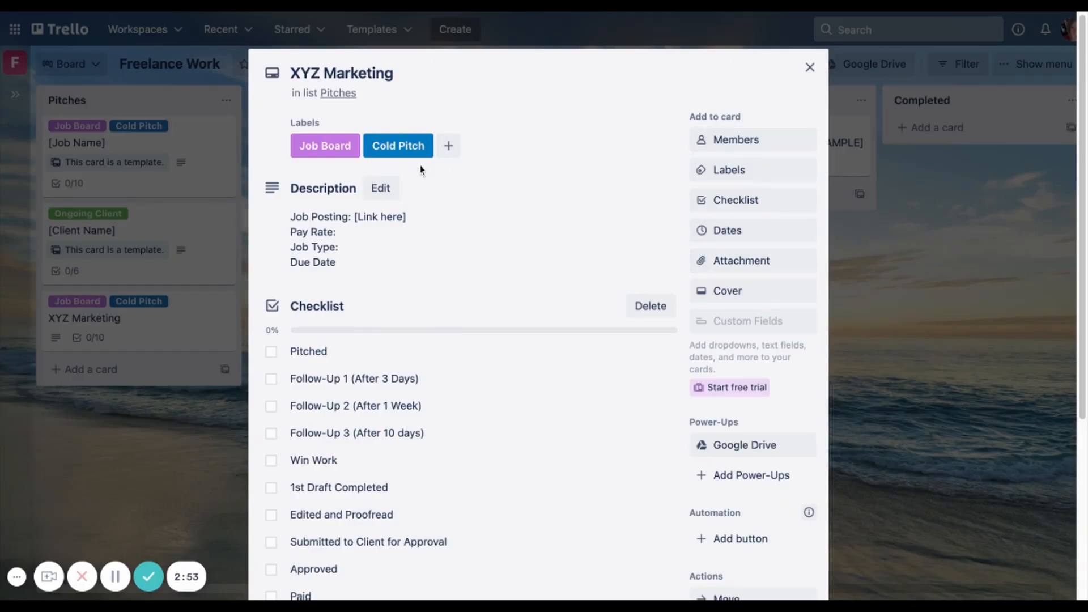
# - Replace the job posting placeholder in the XYZ Marketing card's description with problogger.com/pretendjobposting
pyautogui.scroll(-1, 443, 168)
pyautogui.scroll(-5, 482, 193)
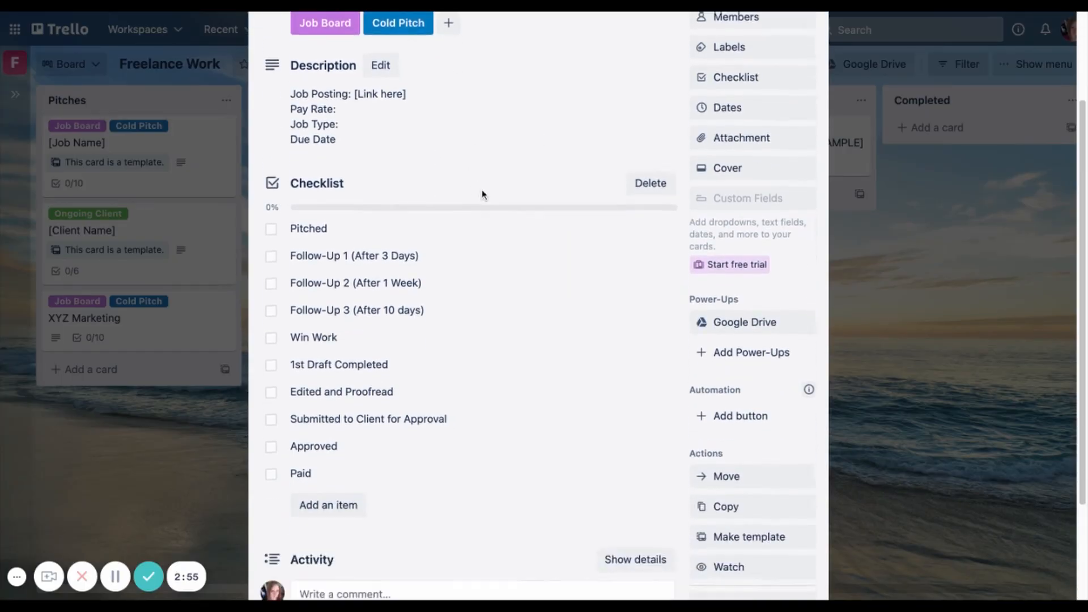
pyautogui.scroll(5, 479, 200)
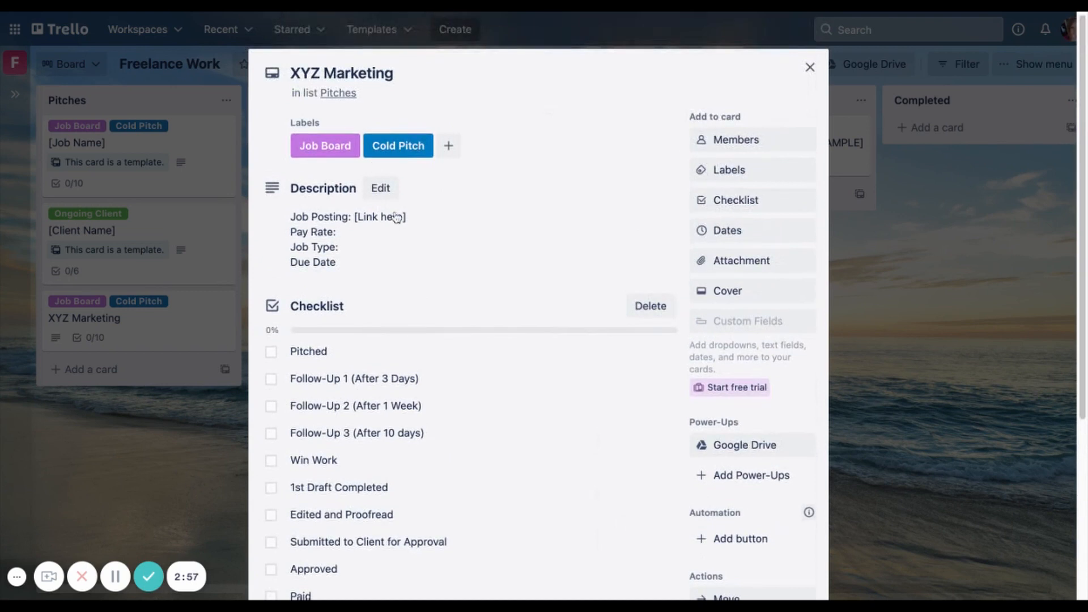
pyautogui.click(381, 188)
pyautogui.click(430, 221)
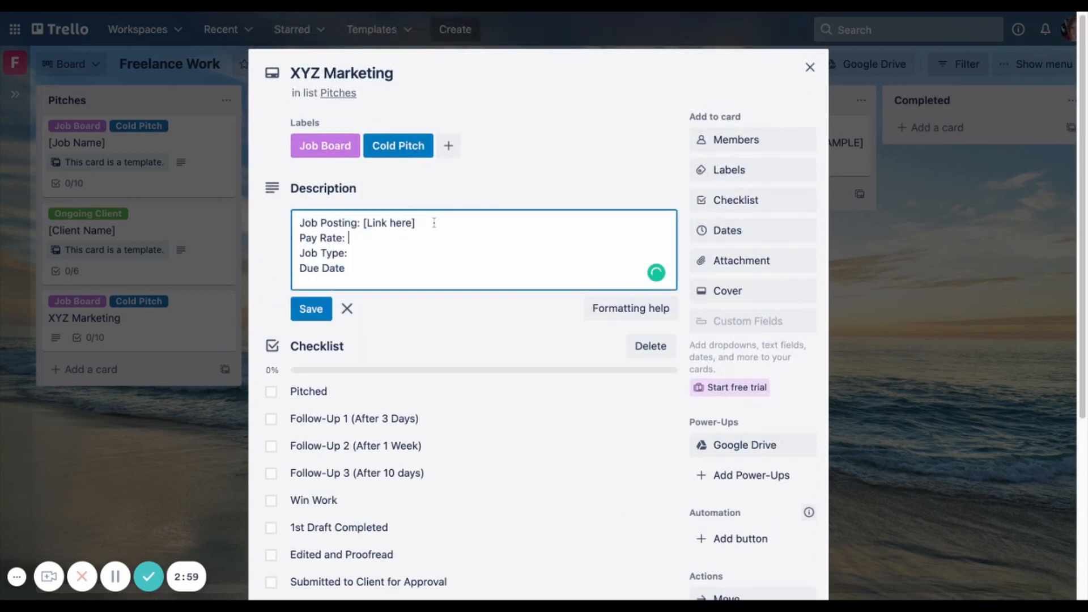
pyautogui.hotkey('shift', 'Left')
pyautogui.hotkey('shift', 'Left')
pyautogui.hotkey('shift', 'Left')
pyautogui.hotkey('shift', 'Left')
pyautogui.hotkey('shift', 'Left')
pyautogui.hotkey('shift', 'Left')
pyautogui.hotkey('shift', 'Left')
pyautogui.hotkey('shift', 'Left')
pyautogui.hotkey('shift', 'Left')
pyautogui.press('BackSpace')
pyautogui.write('jtproblo')
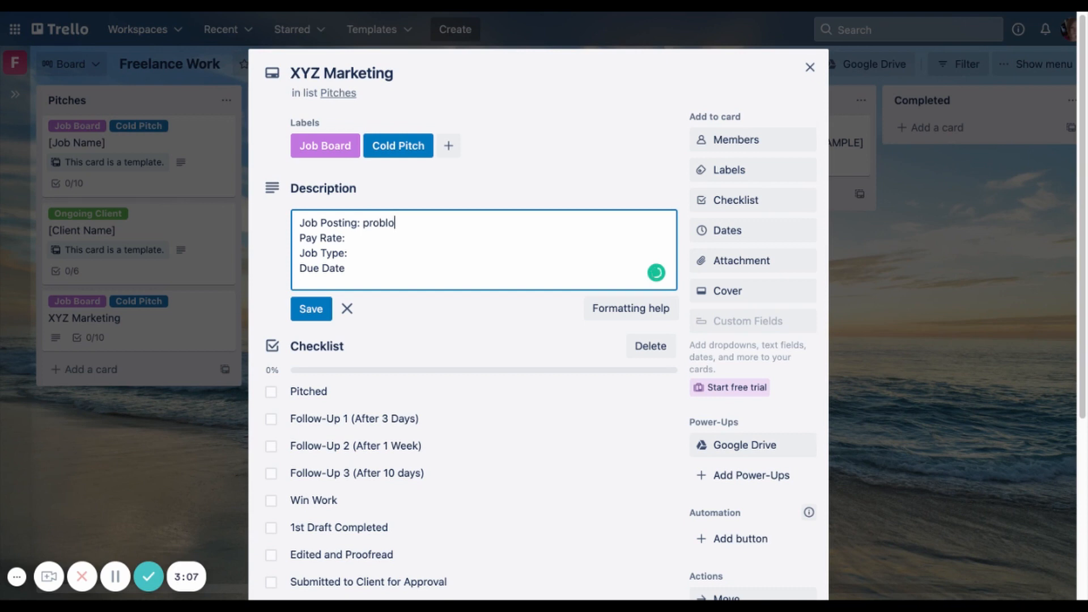
pyautogui.write('gger.com/pretnedjob')
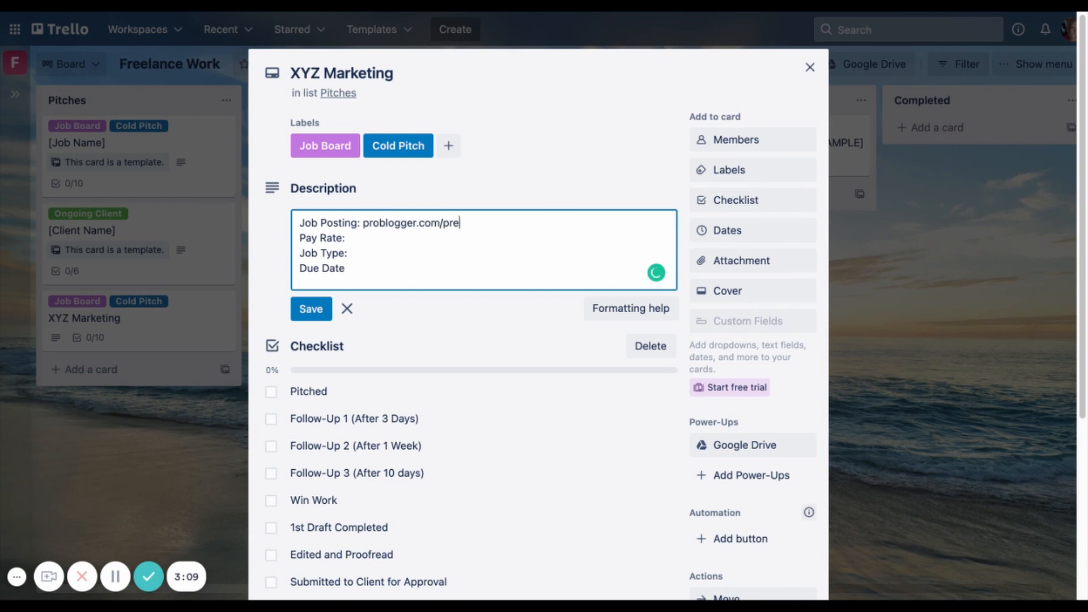
pyautogui.press('BackSpace')
pyautogui.press('BackSpace')
pyautogui.press('BackSpace')
pyautogui.write('ndjobposting')
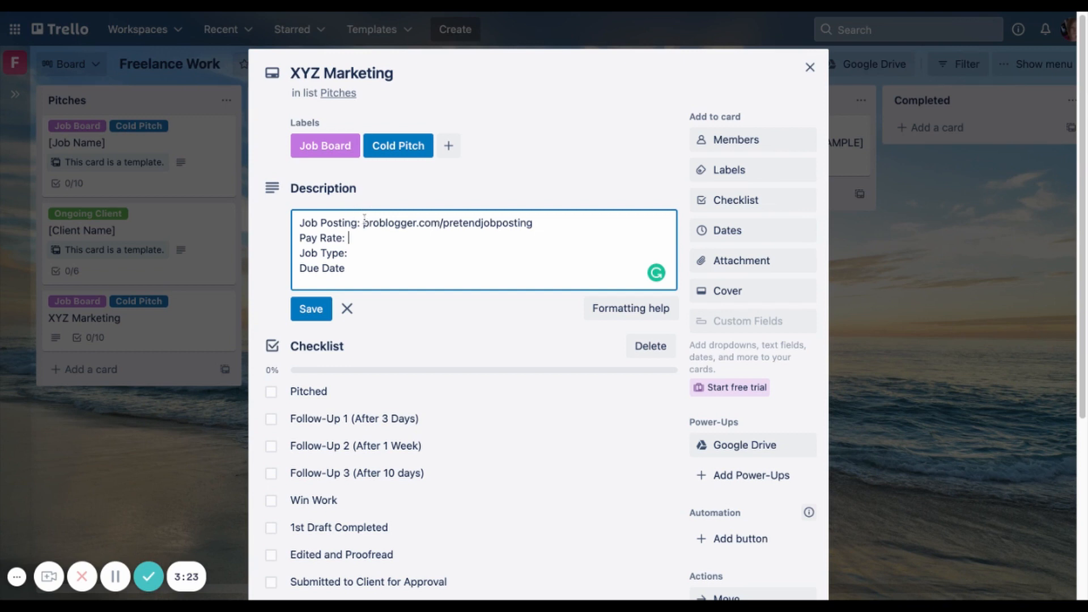
# - Fill in the description with pay rate ".10 per word", job type "blog post" and due date "Nov 3rd", and save it
pyautogui.click(414, 237)
pyautogui.write('.10 per we')
pyautogui.press('BackSpace')
pyautogui.write('og post')
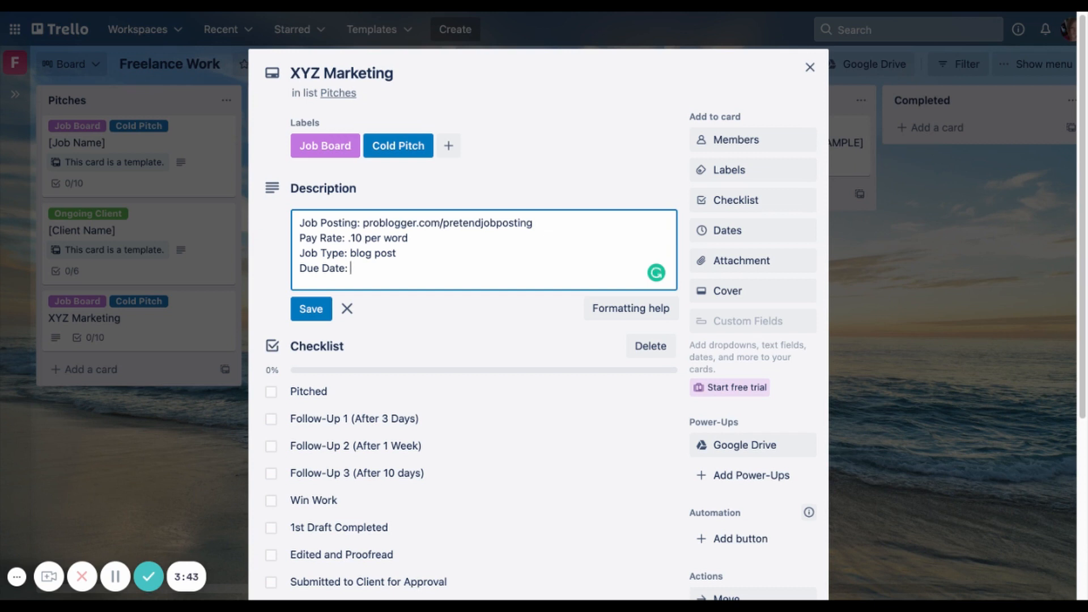
pyautogui.scroll(-2, 449, 285)
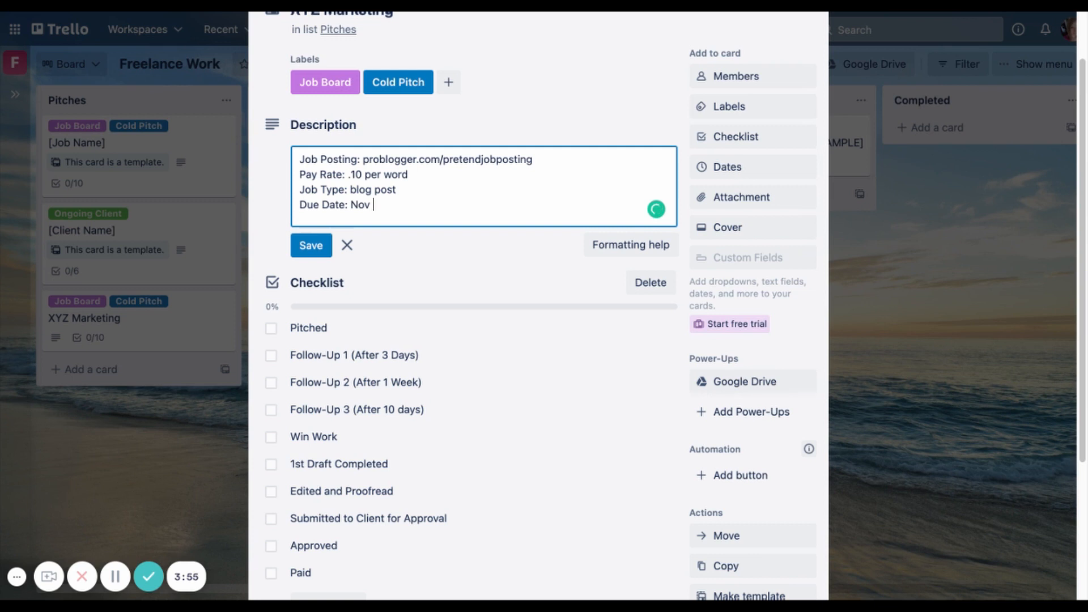
pyautogui.click(311, 245)
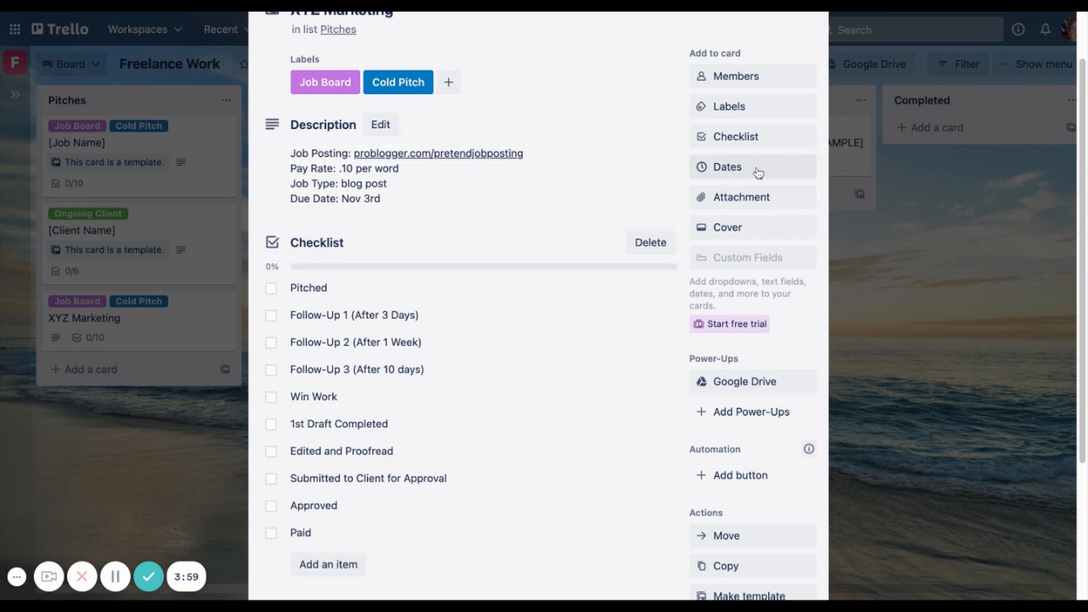
# - Set the XYZ Marketing card's due date to 11/03/2021 at 5:00 PM with a reminder 1 day before
pyautogui.scroll(1, 732, 181)
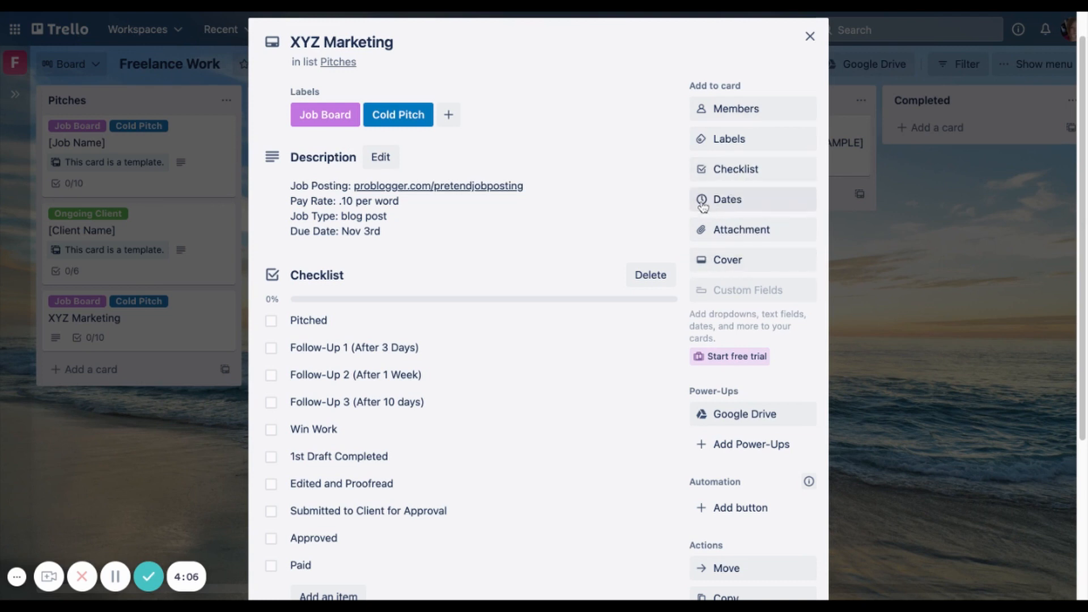
pyautogui.click(749, 207)
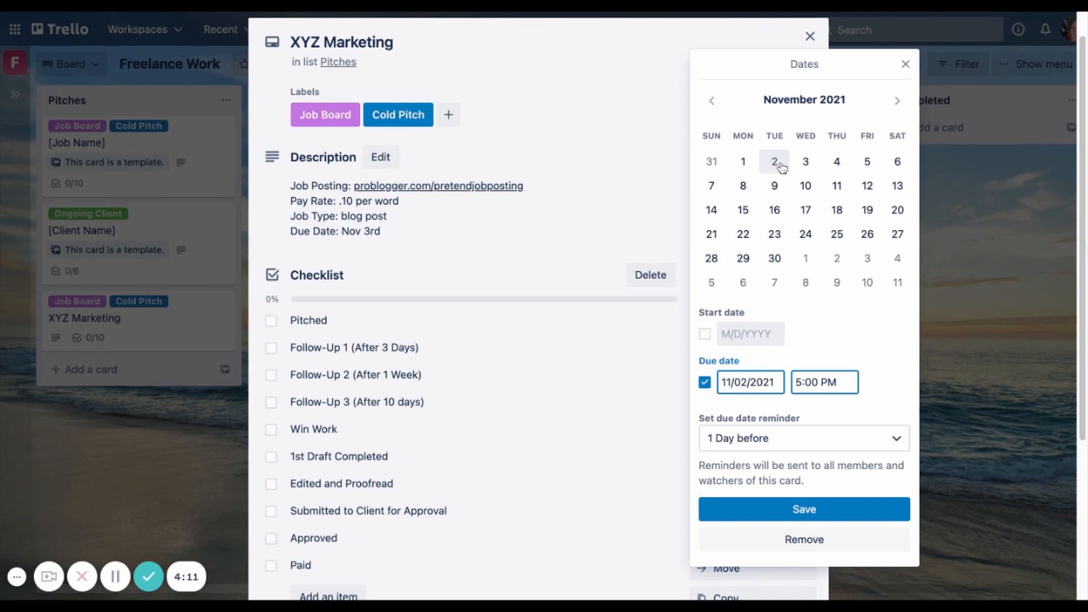
pyautogui.click(805, 161)
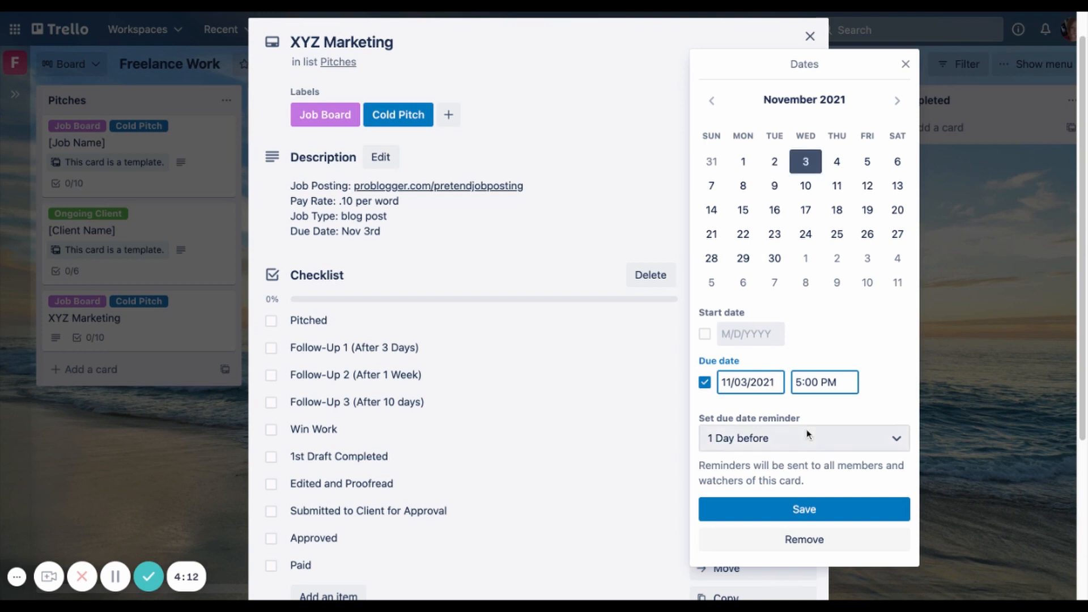
pyautogui.click(799, 513)
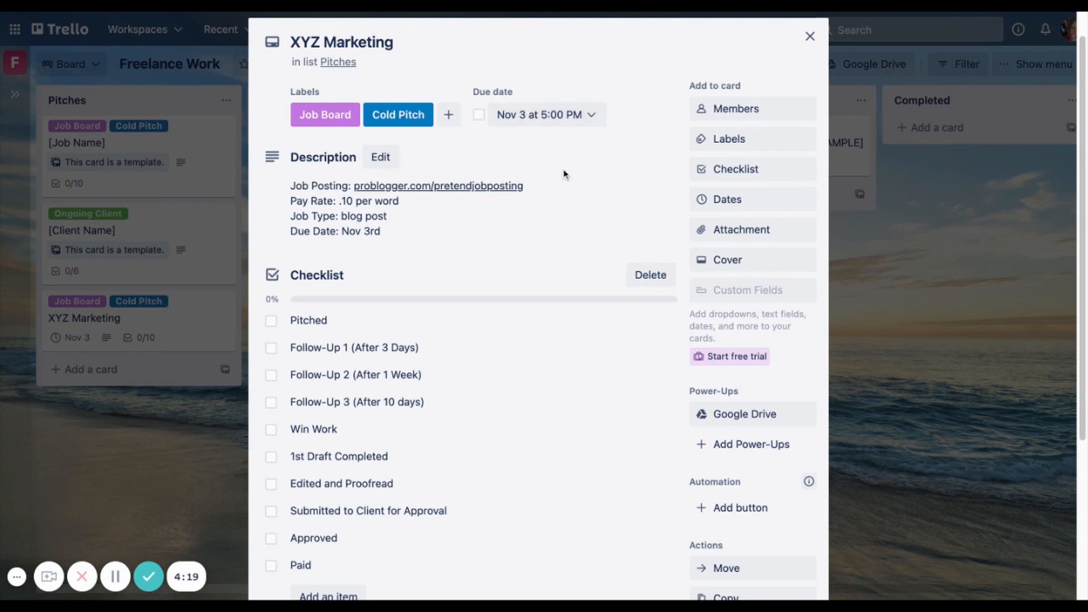
# - Check off Pitched in the XYZ Marketing card's checklist and move the card from Pitches to the Follow-Ups list
pyautogui.scroll(-2, 563, 176)
pyautogui.scroll(1, 539, 195)
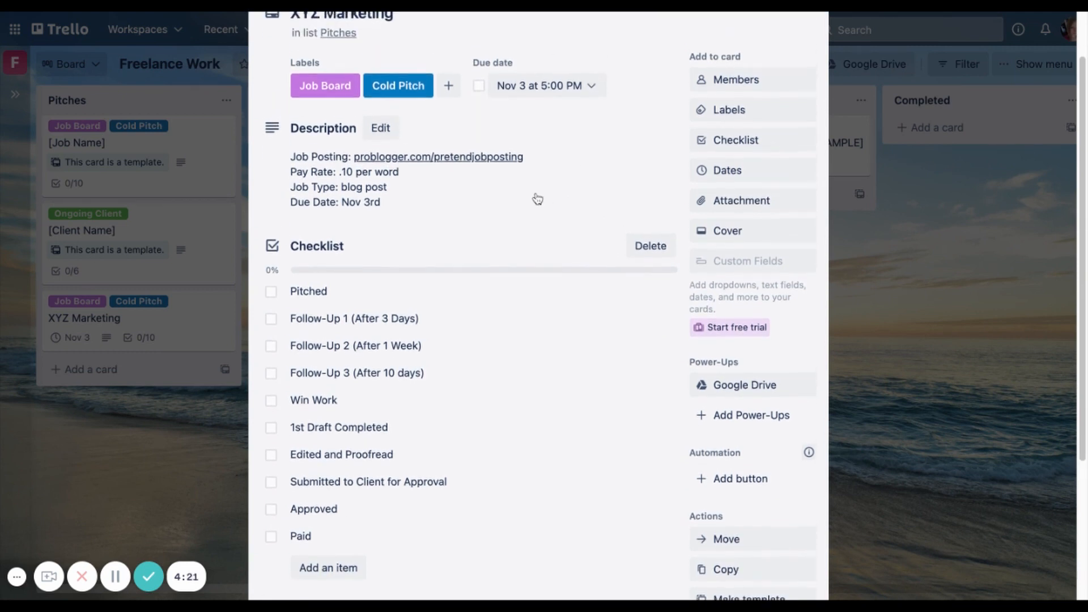
pyautogui.scroll(-2, 537, 196)
pyautogui.scroll(-1, 363, 198)
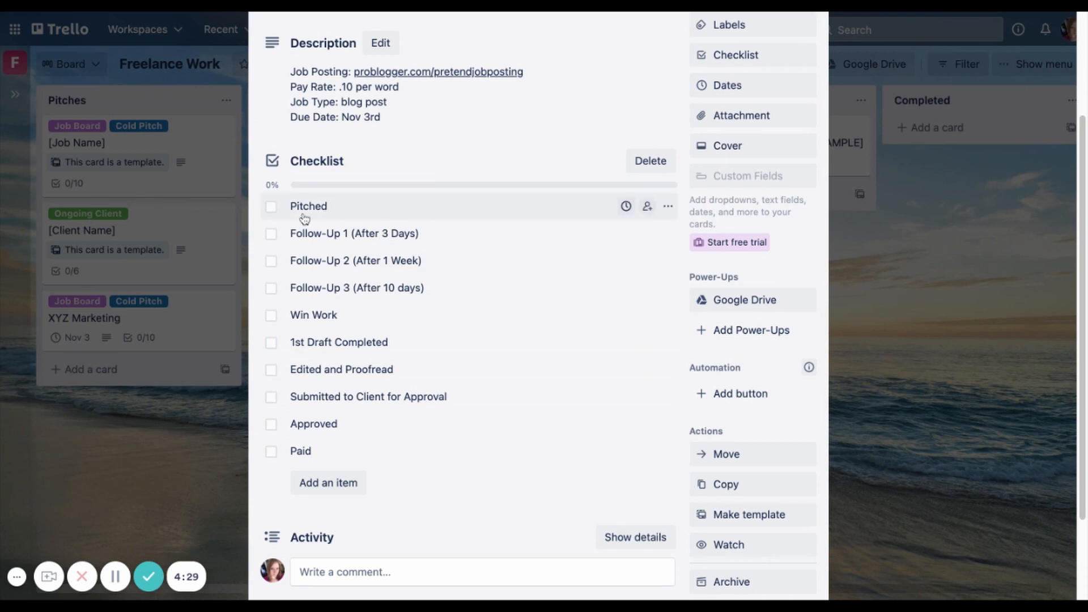
pyautogui.click(270, 213)
pyautogui.scroll(1, 346, 238)
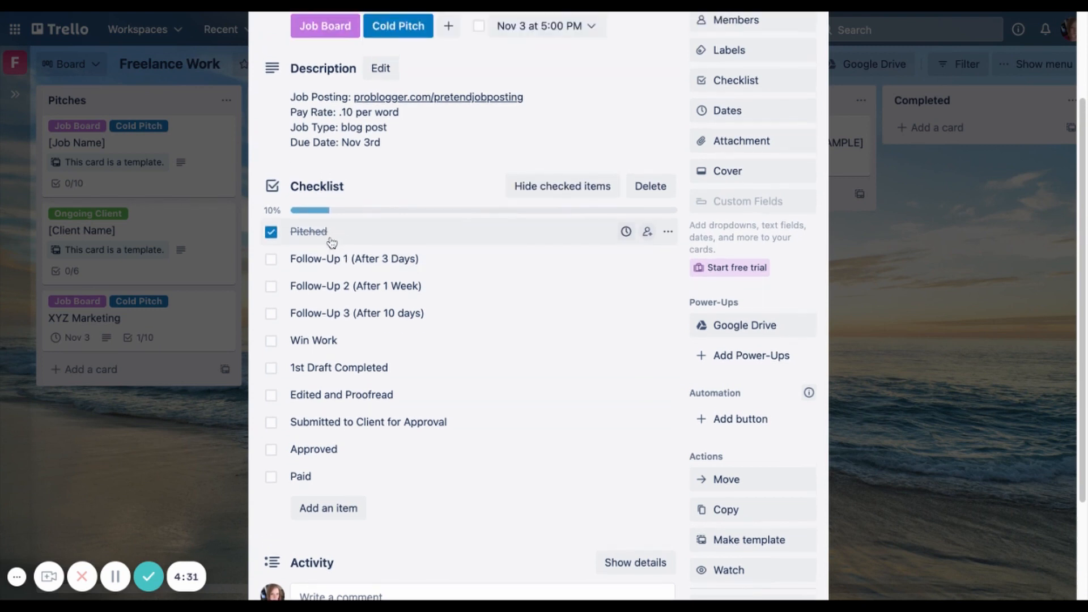
pyautogui.scroll(3, 394, 237)
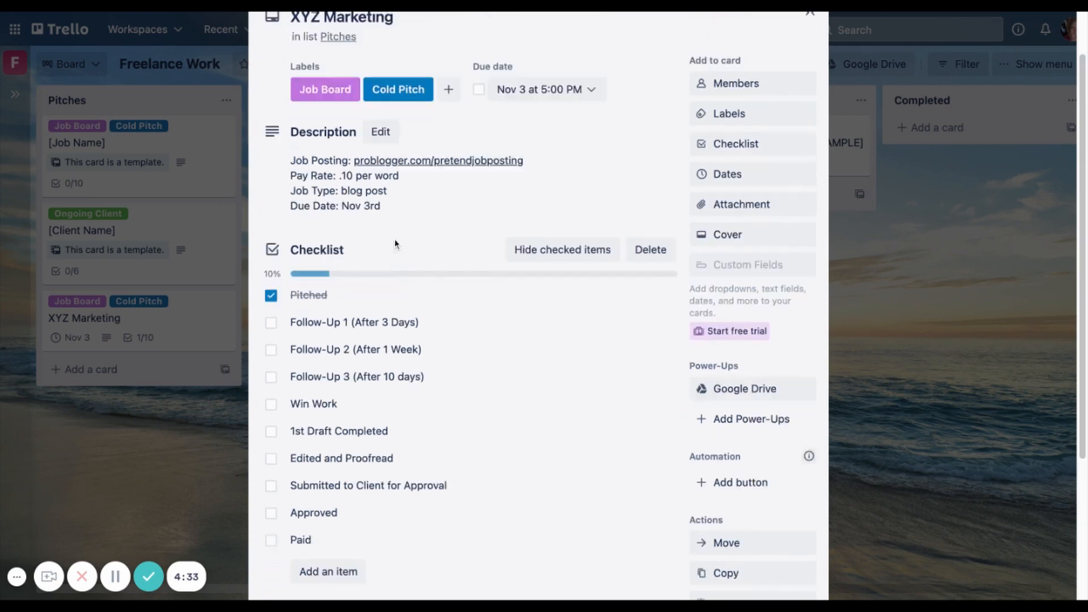
pyautogui.click(810, 67)
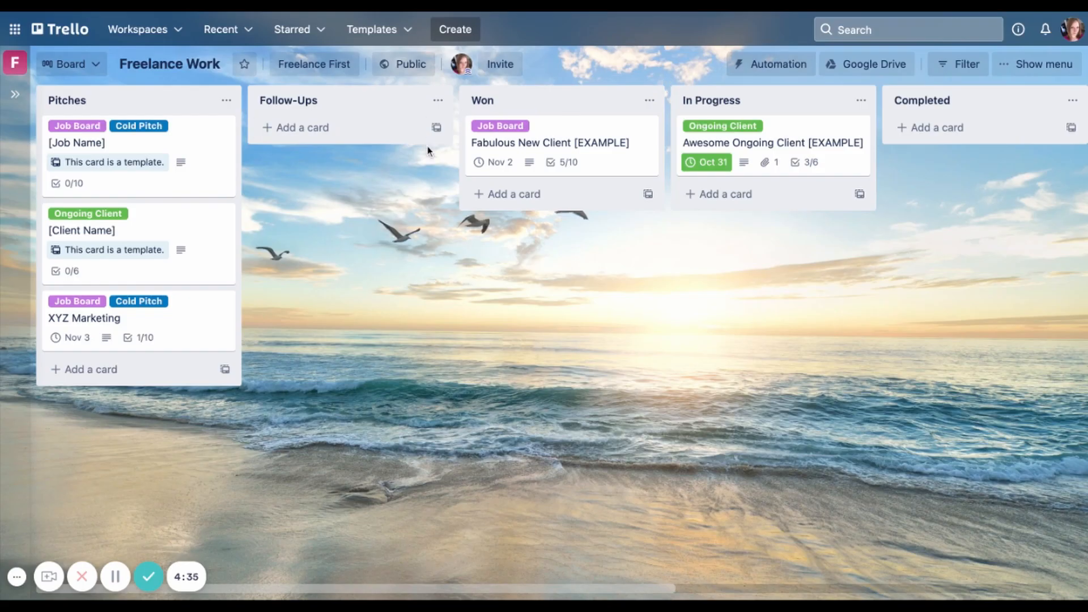
pyautogui.moveTo(109, 331); pyautogui.dragTo(320, 231)
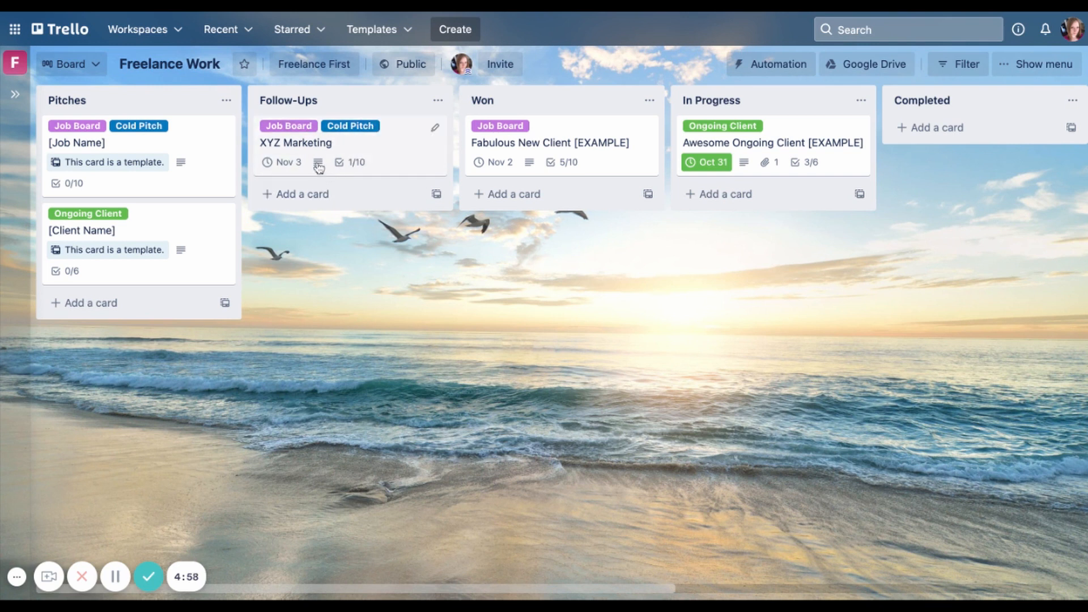
# - Review the follow-up items in the XYZ Marketing card's checklist, and close the card
pyautogui.click(367, 150)
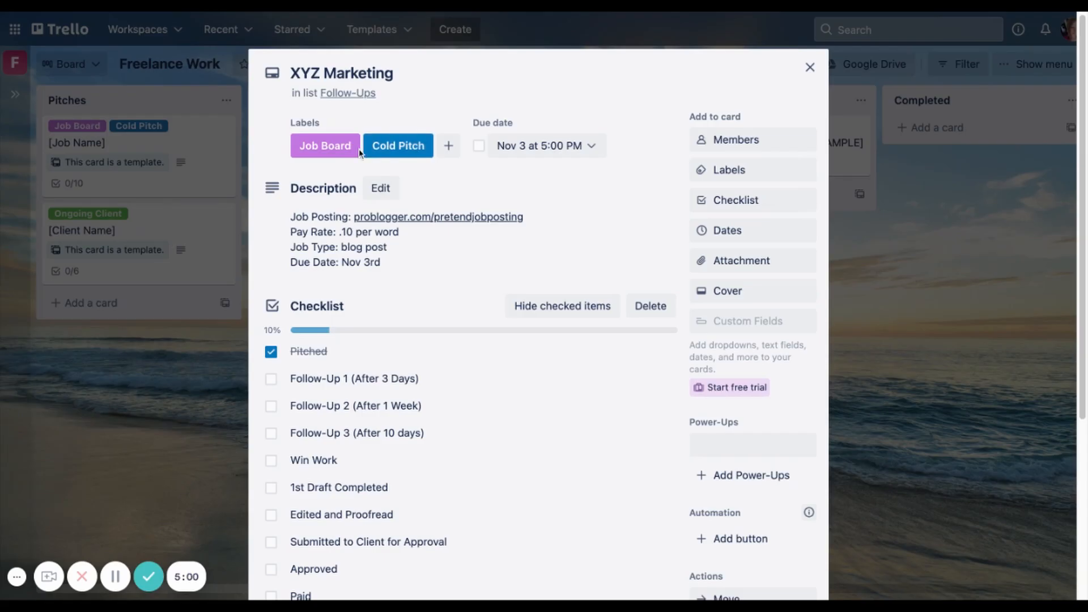
pyautogui.scroll(-3, 384, 257)
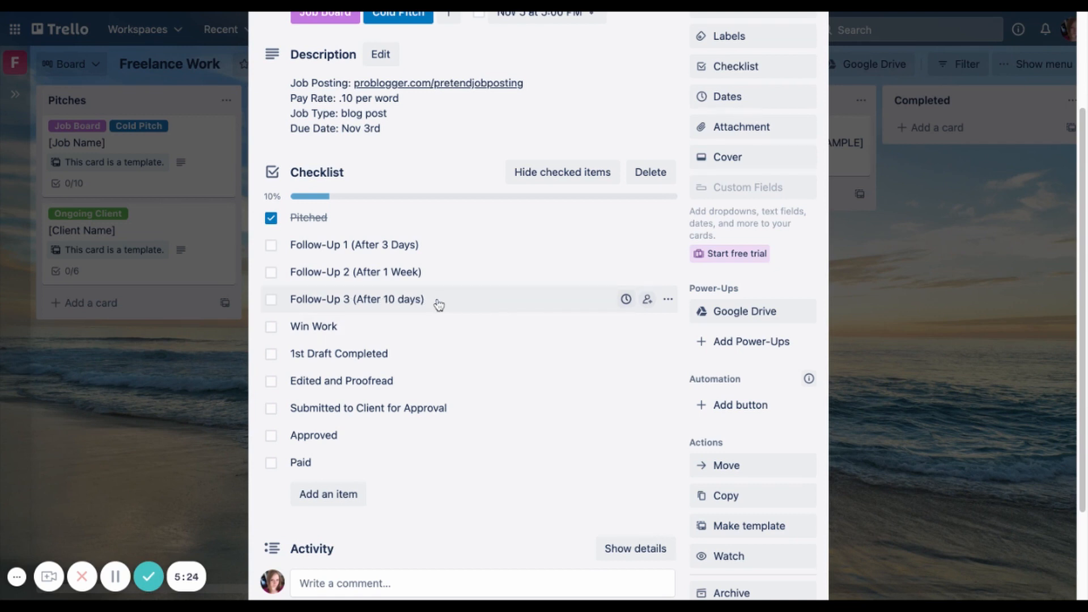
pyautogui.scroll(5, 439, 304)
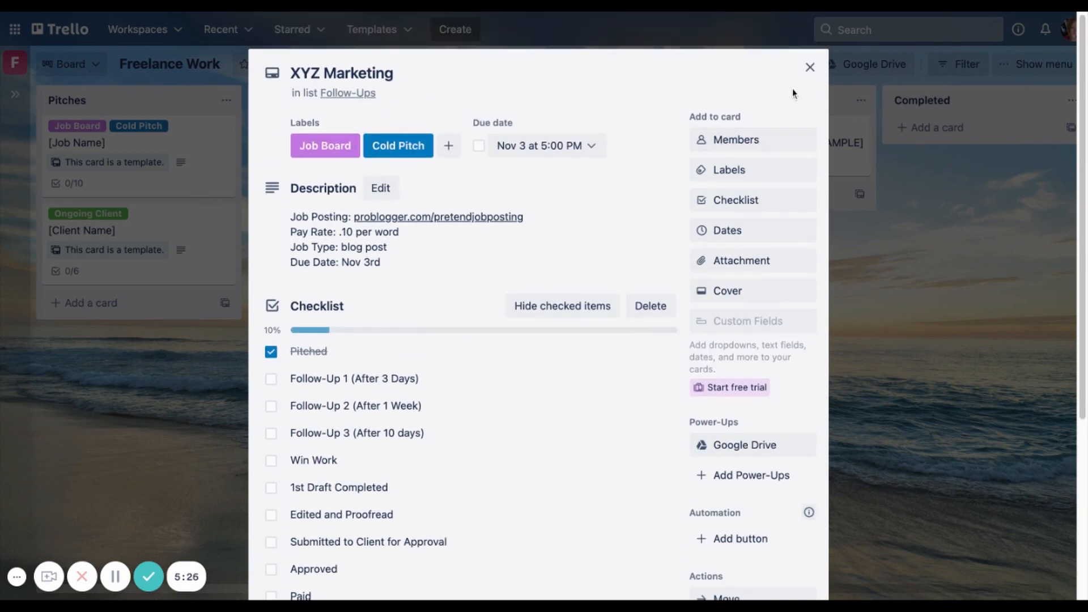
pyautogui.click(809, 66)
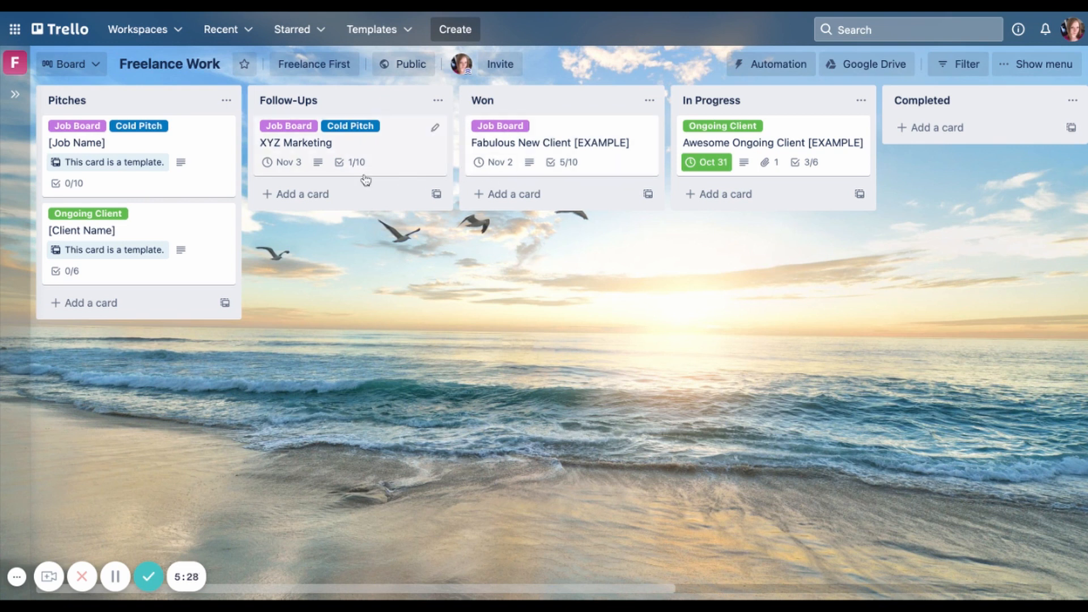
# - Check off Follow-Up 1, Follow-Up 2, Follow-Up 3 and Win Work on the XYZ Marketing card, and move it to the Won list
pyautogui.moveTo(374, 161); pyautogui.dragTo(318, 156)
pyautogui.click(377, 170)
pyautogui.scroll(-3, 374, 213)
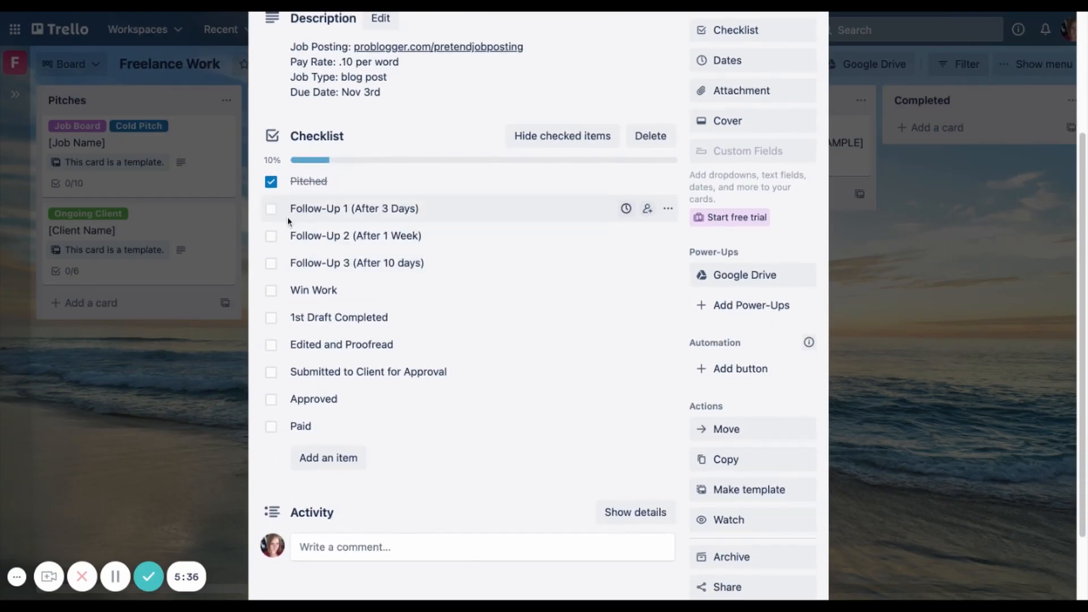
pyautogui.click(272, 209)
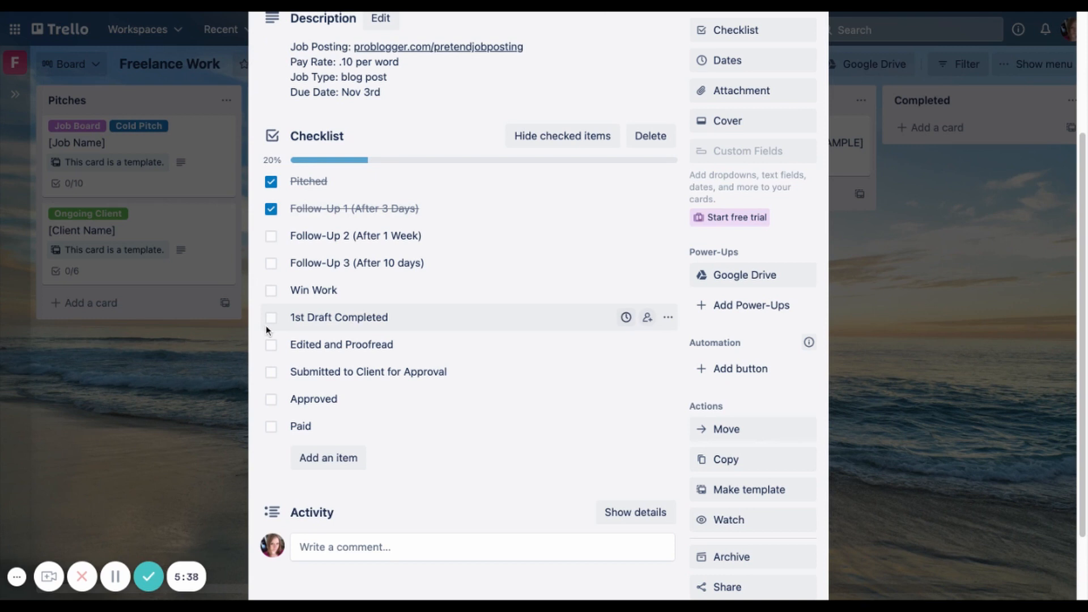
pyautogui.click(271, 236)
pyautogui.click(271, 263)
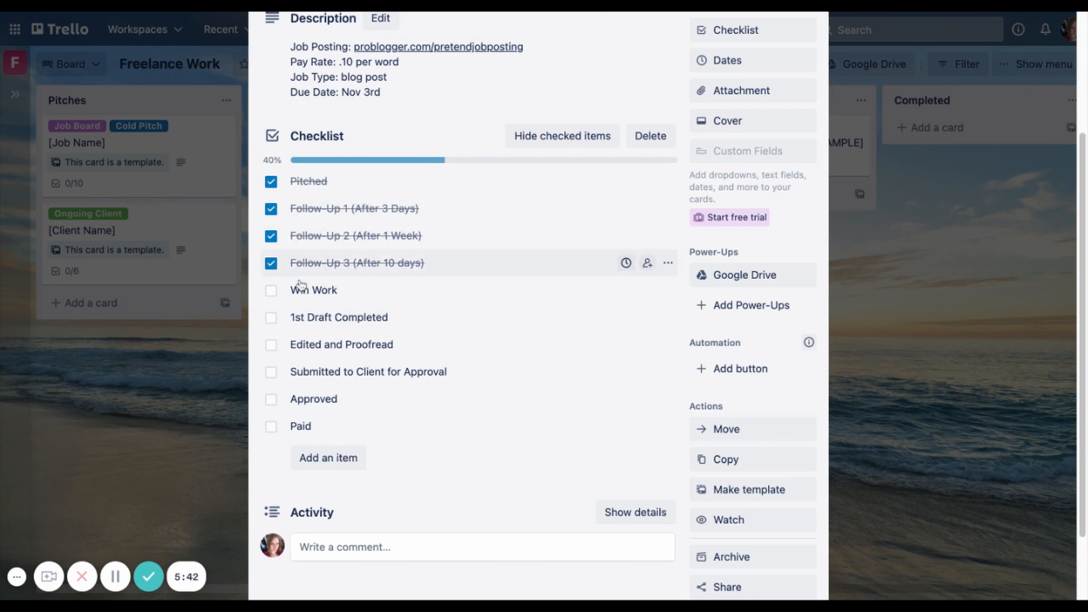
pyautogui.click(271, 294)
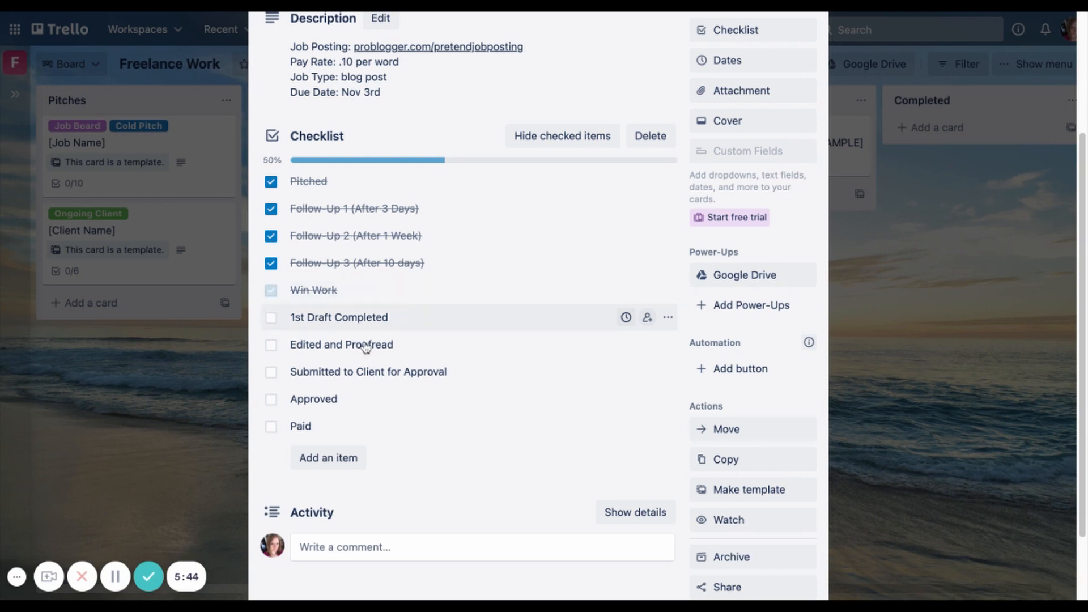
pyautogui.scroll(3, 794, 56)
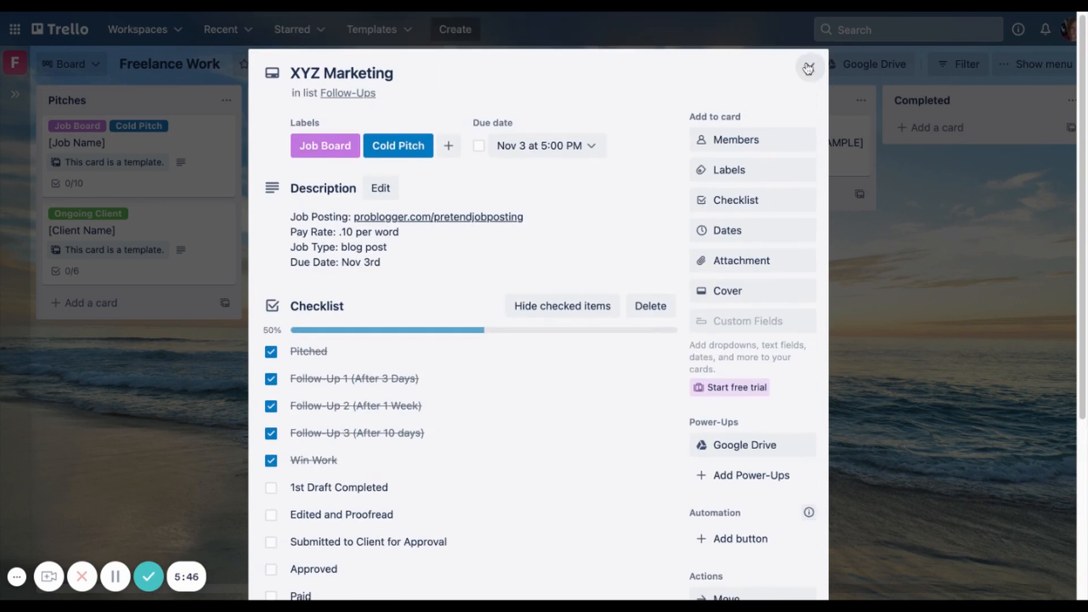
pyautogui.click(809, 67)
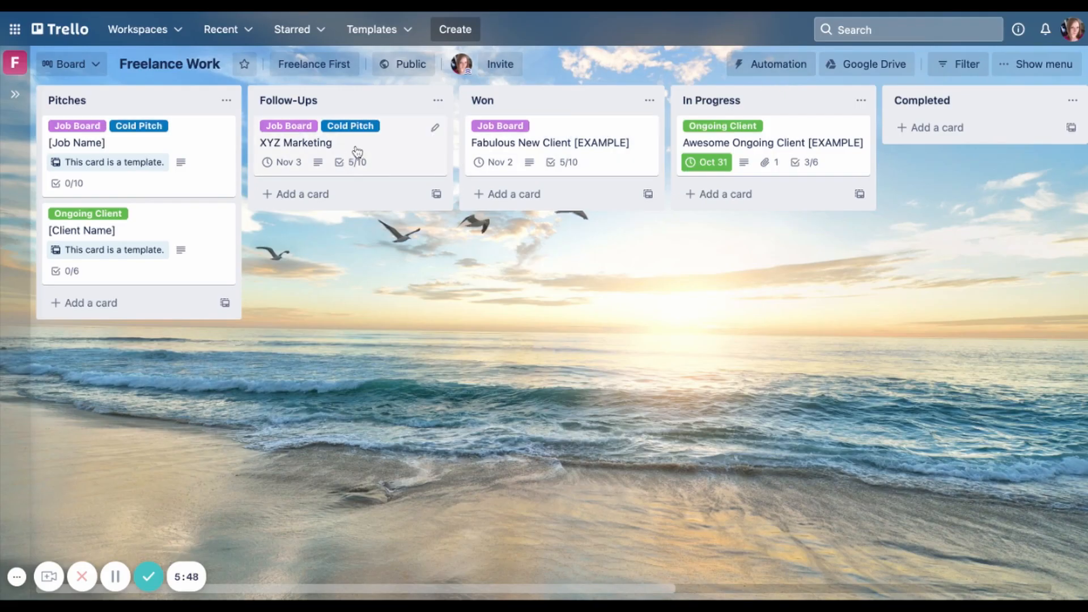
pyautogui.moveTo(358, 150); pyautogui.dragTo(574, 165)
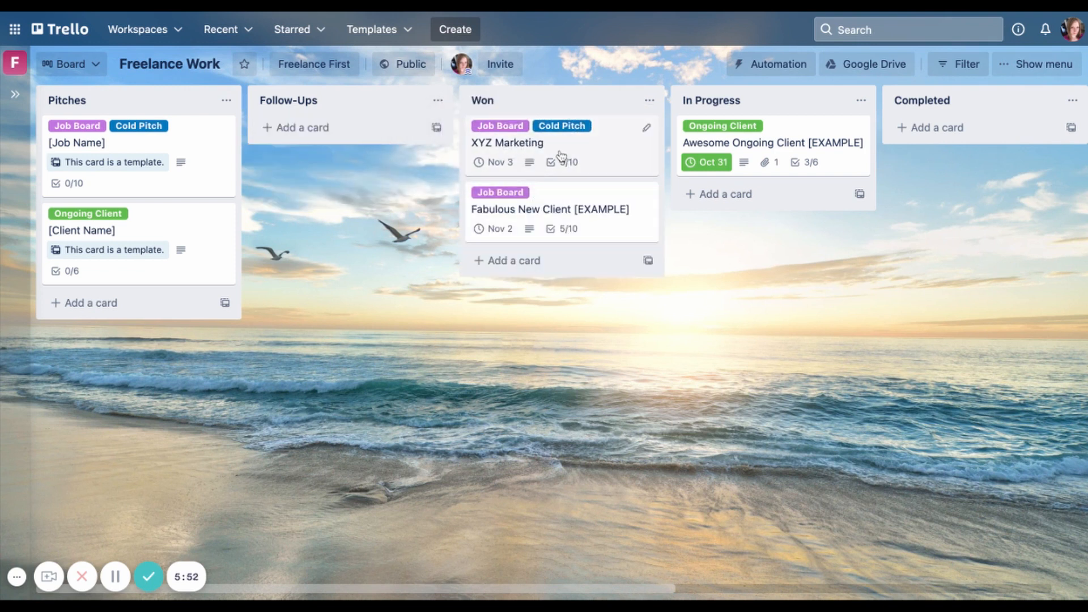
# - Set the XYZ Marketing card's due date to 11/05/2021 and save it
pyautogui.click(572, 159)
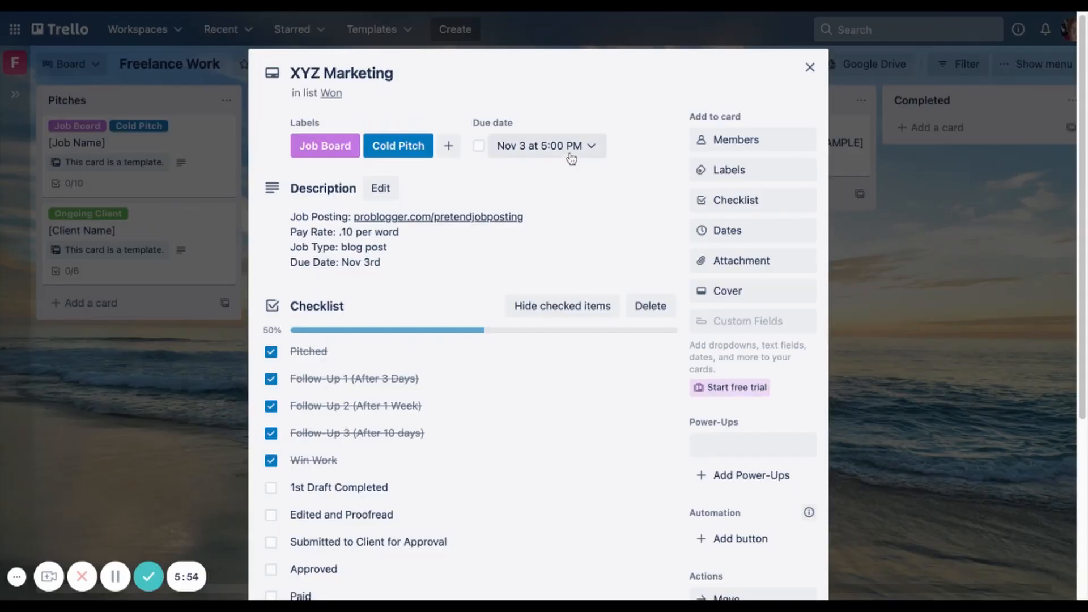
pyautogui.click(539, 146)
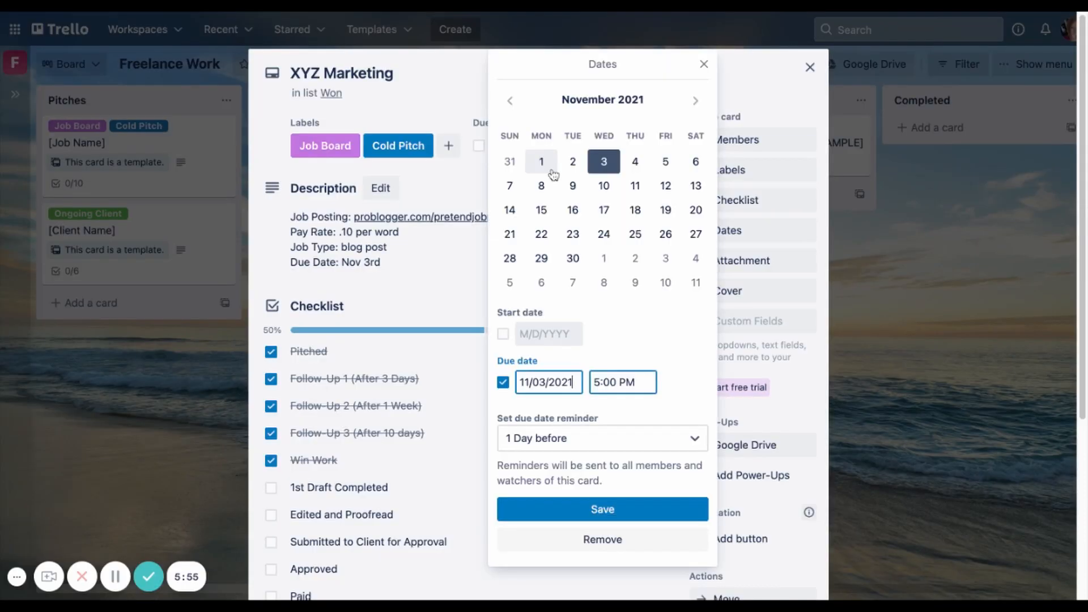
pyautogui.click(603, 169)
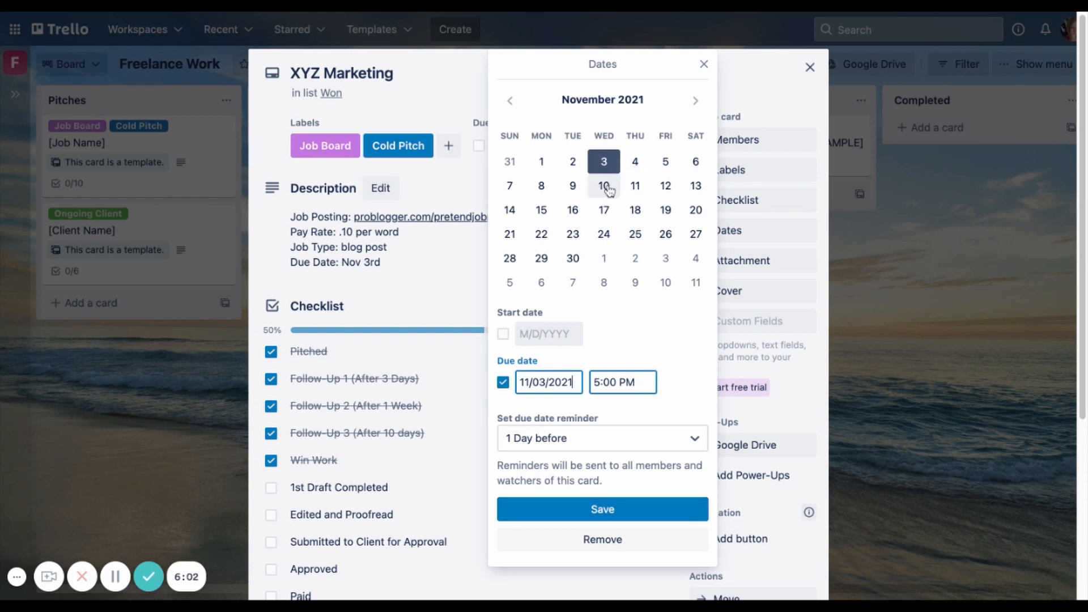
pyautogui.click(662, 164)
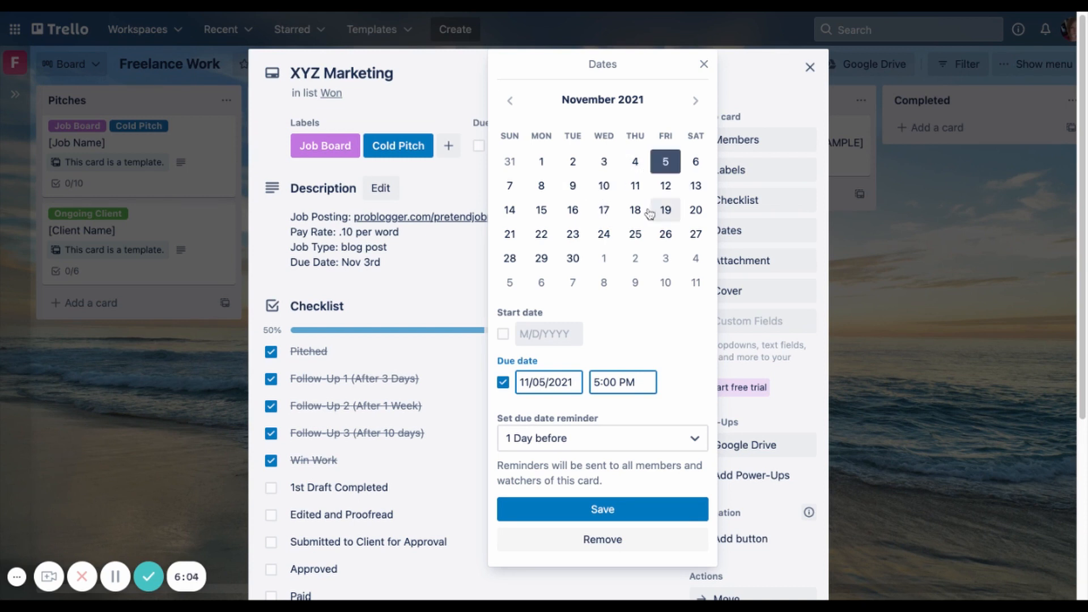
pyautogui.click(600, 509)
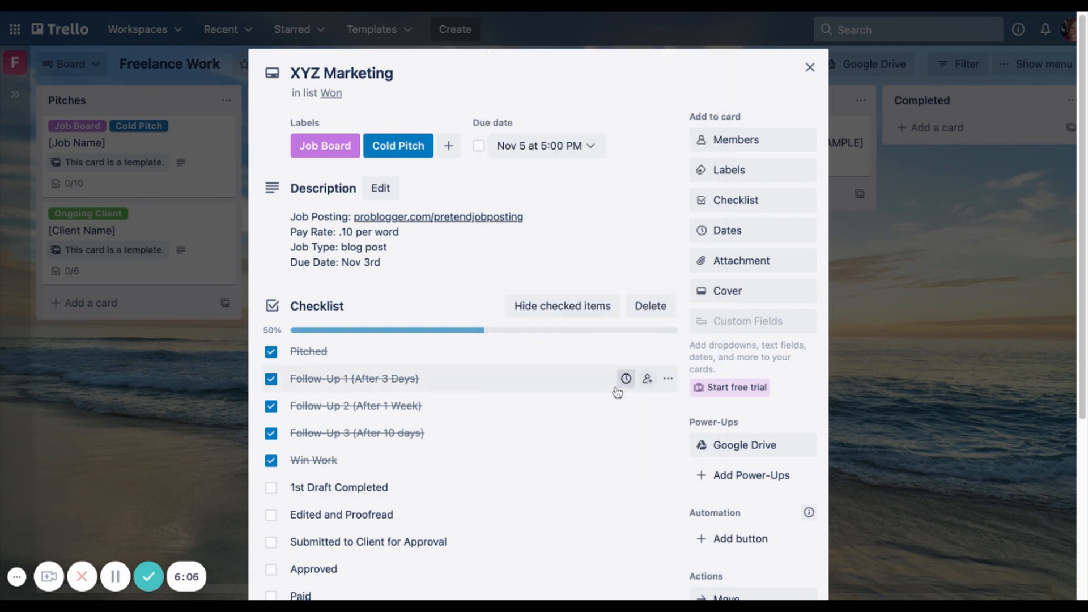
pyautogui.click(811, 69)
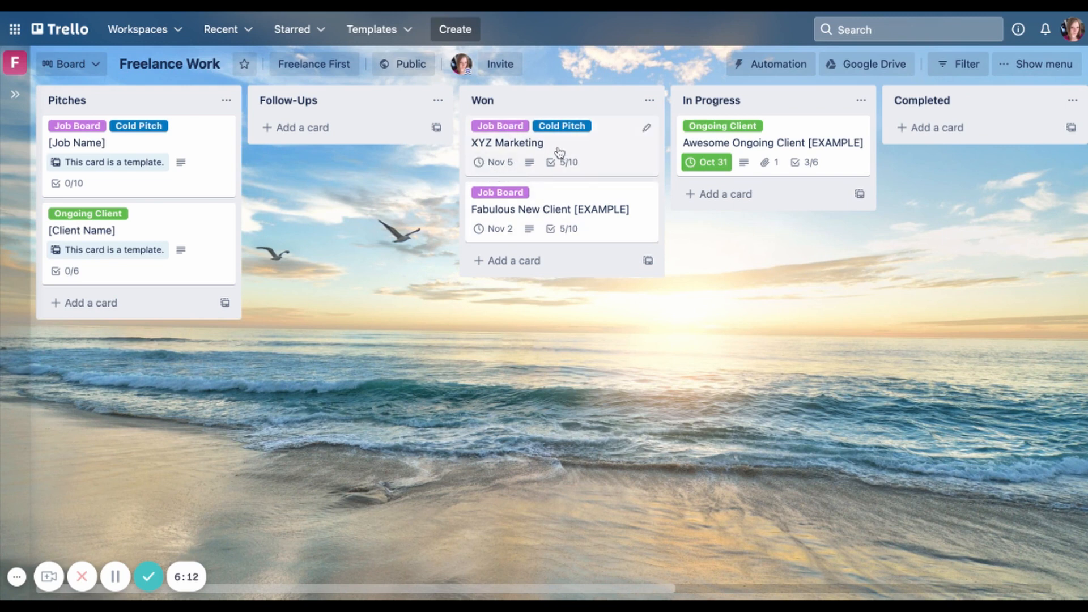
# - Review the XYZ Marketing card's details and place the Fabulous New Client [EXAMPLE] card above it in the Won list
pyautogui.click(517, 153)
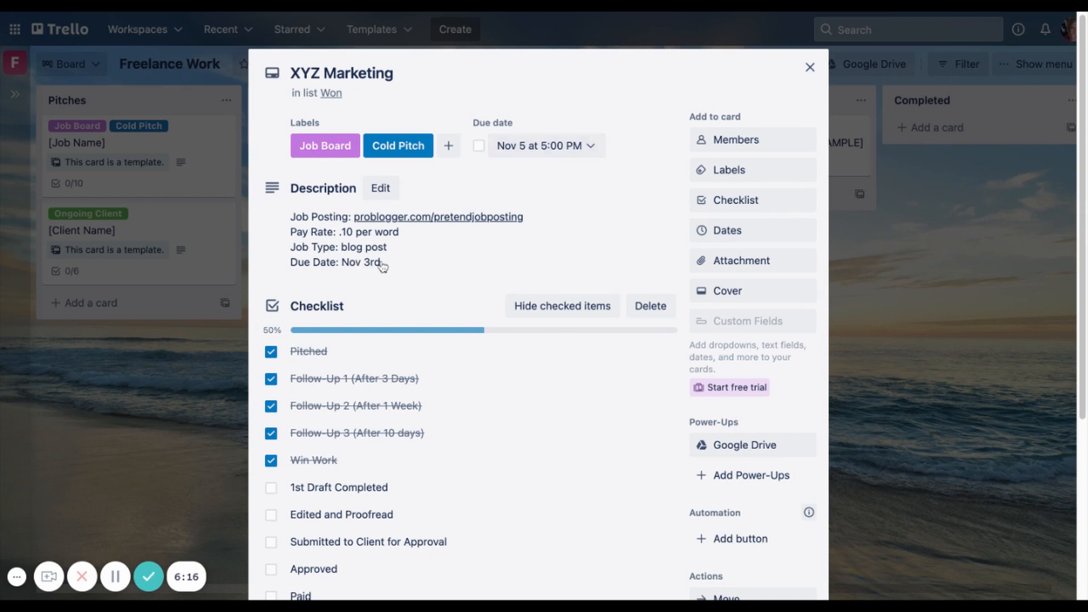
pyautogui.click(810, 66)
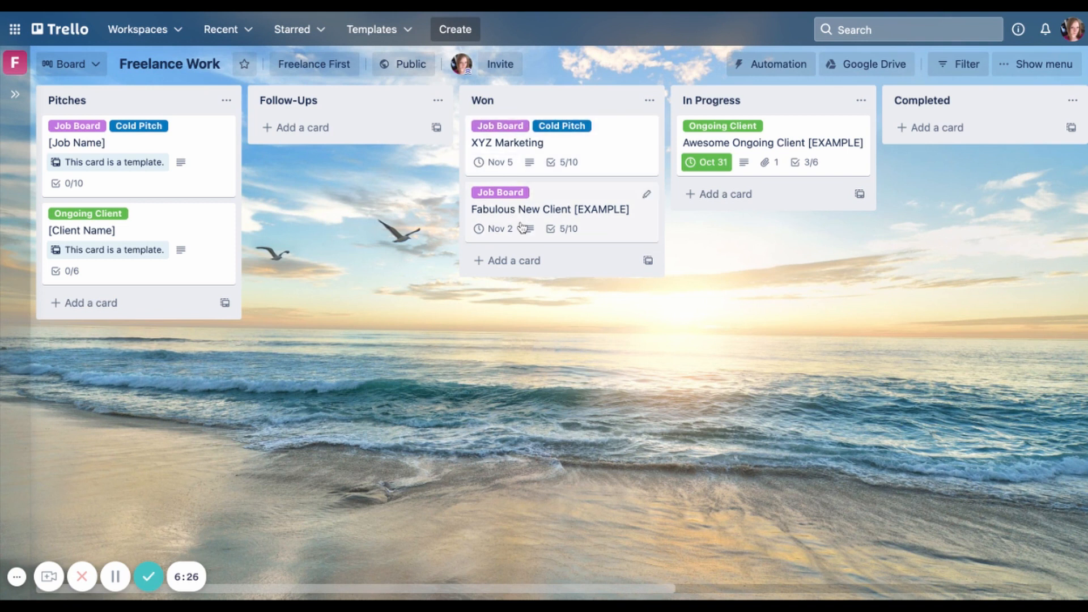
pyautogui.moveTo(539, 232); pyautogui.dragTo(530, 145)
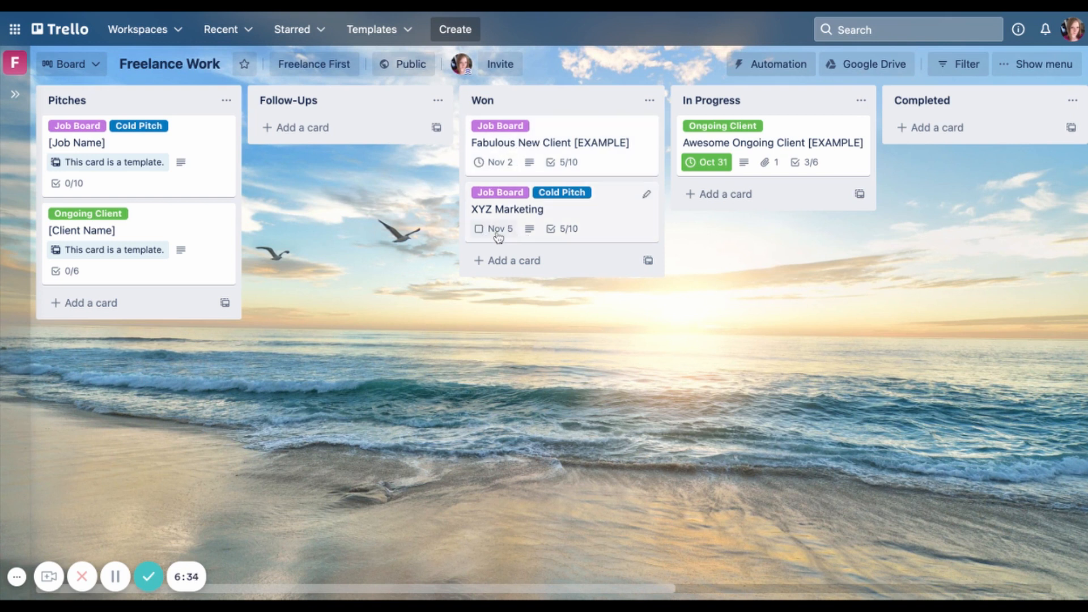
# - Check off 1st Draft Completed on the XYZ Marketing card and move the card to the In Progress list
pyautogui.click(598, 218)
pyautogui.scroll(-3, 567, 224)
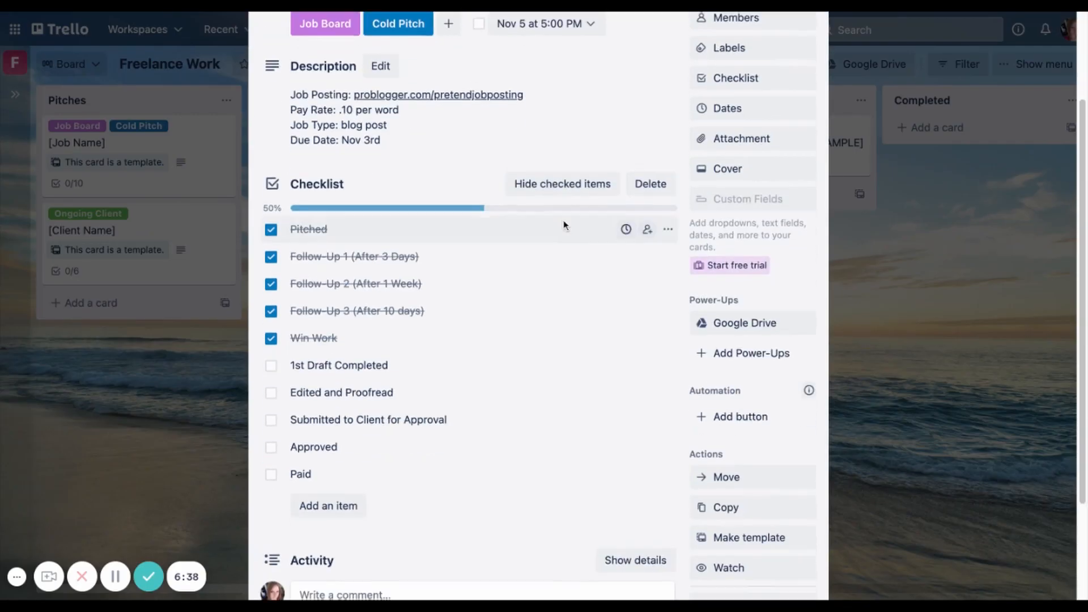
pyautogui.scroll(-2, 564, 228)
pyautogui.scroll(1, 379, 243)
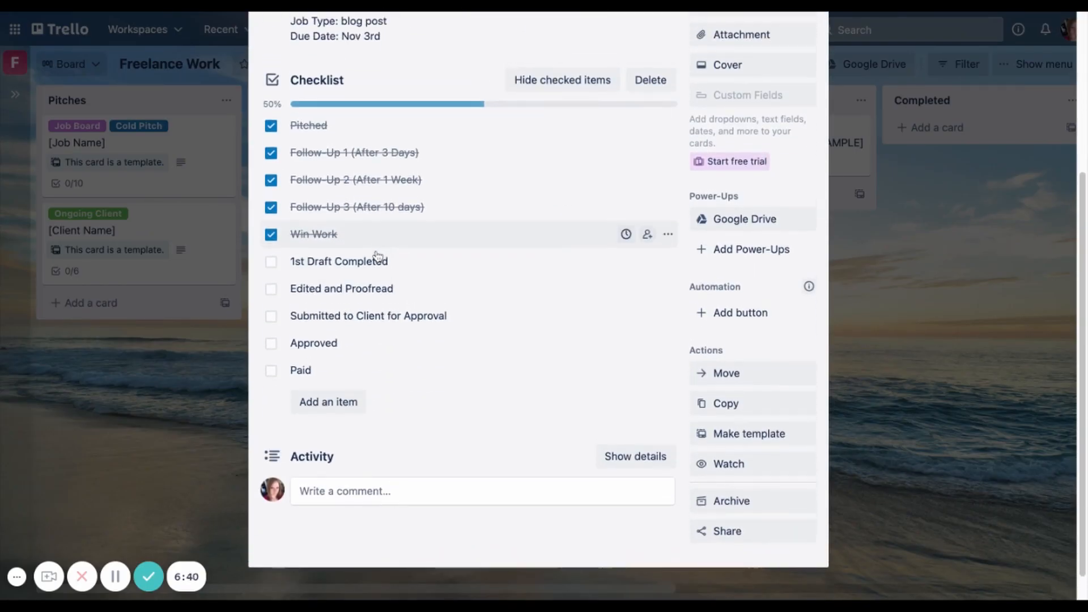
pyautogui.scroll(1, 374, 275)
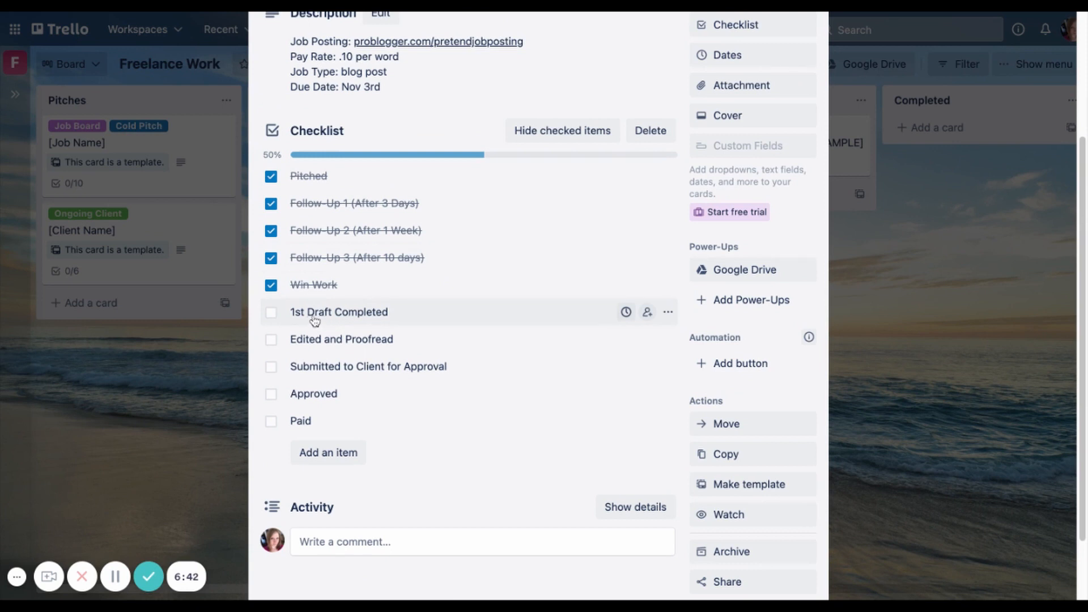
pyautogui.click(272, 313)
pyautogui.scroll(5, 745, 156)
pyautogui.click(811, 64)
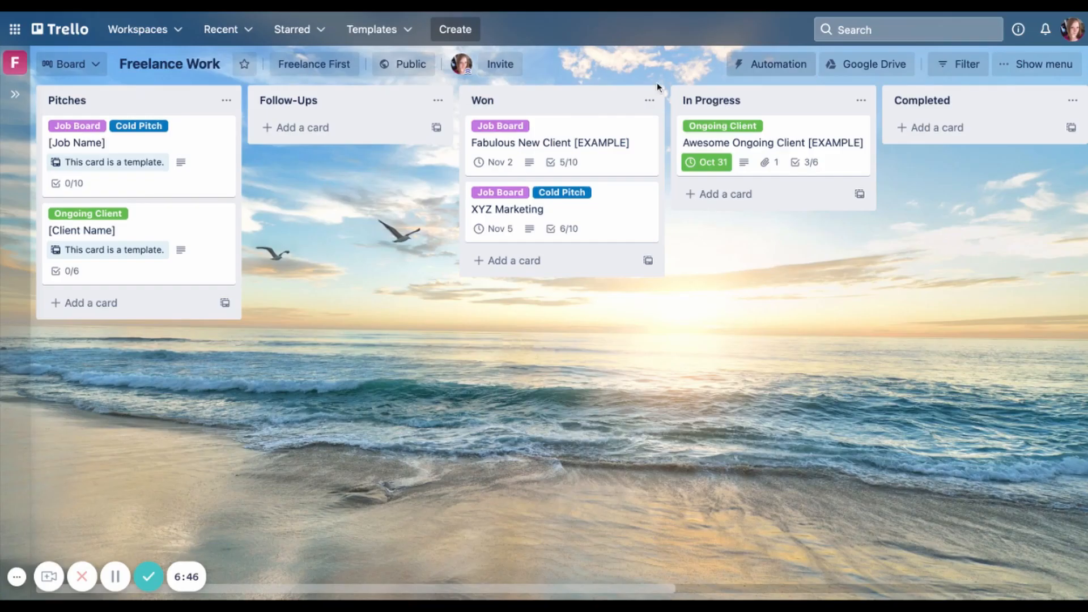
pyautogui.moveTo(547, 218); pyautogui.dragTo(746, 178)
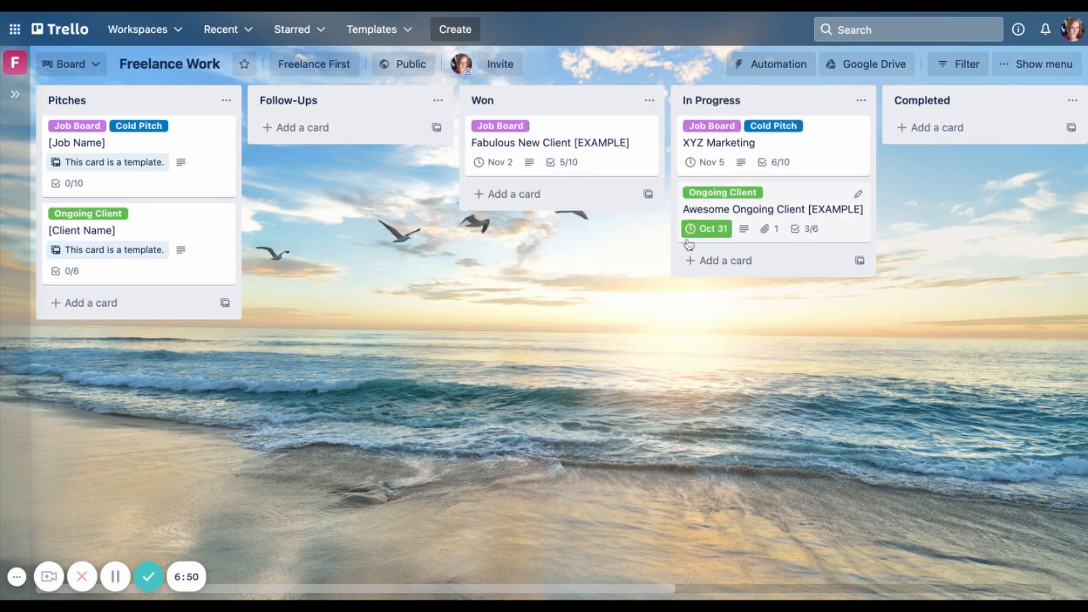
# - Examine the Awesome Ongoing Client [EXAMPLE] card's description, attached draft, checklist and Google Drive option
pyautogui.click(784, 211)
pyautogui.scroll(-3, 578, 239)
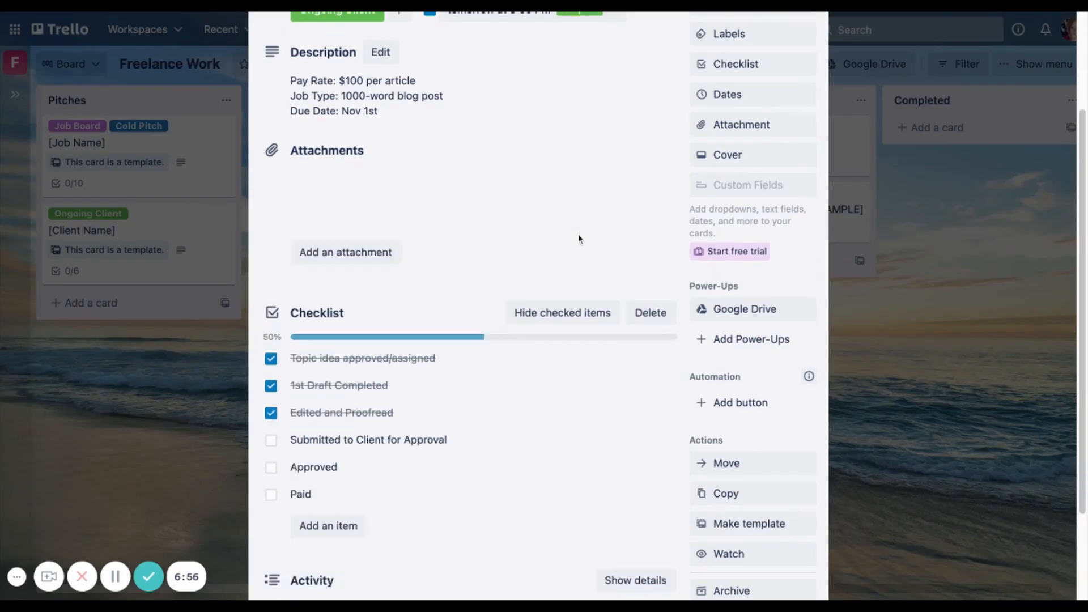
pyautogui.scroll(3, 578, 238)
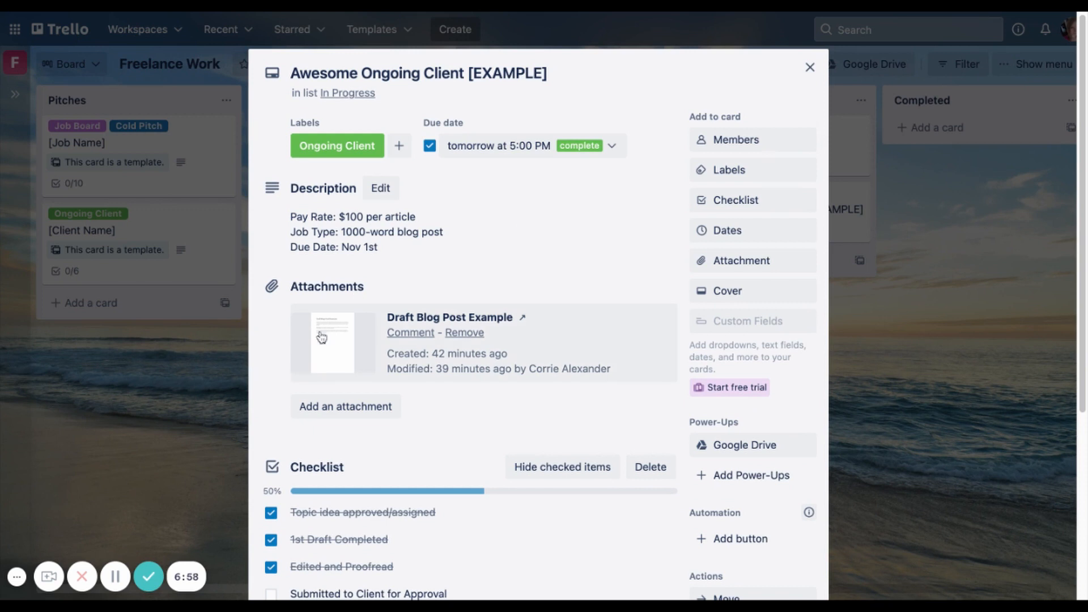
pyautogui.scroll(-5, 755, 344)
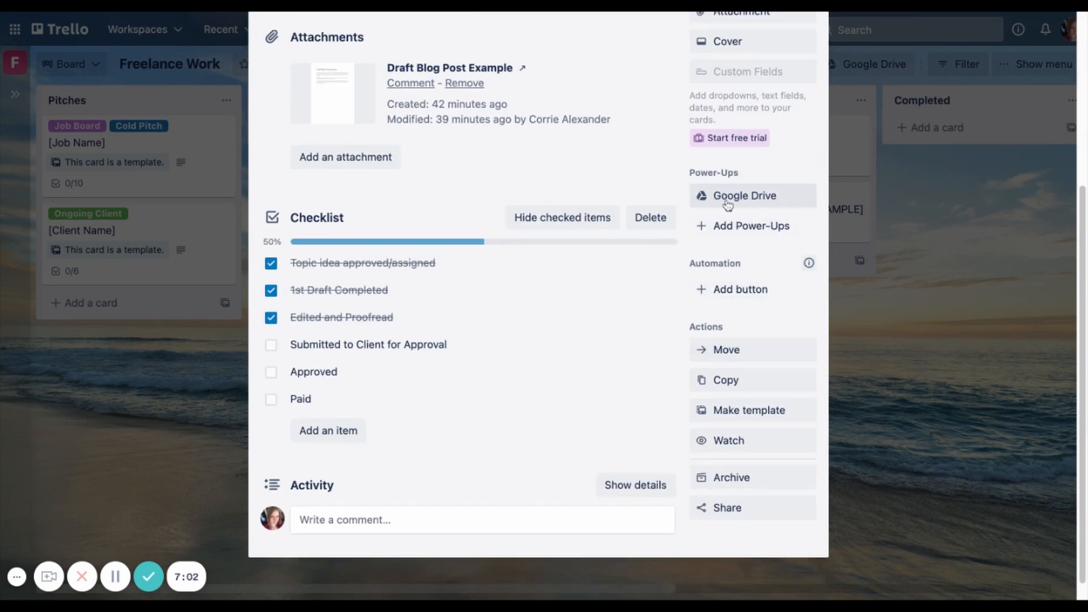
pyautogui.scroll(5, 580, 179)
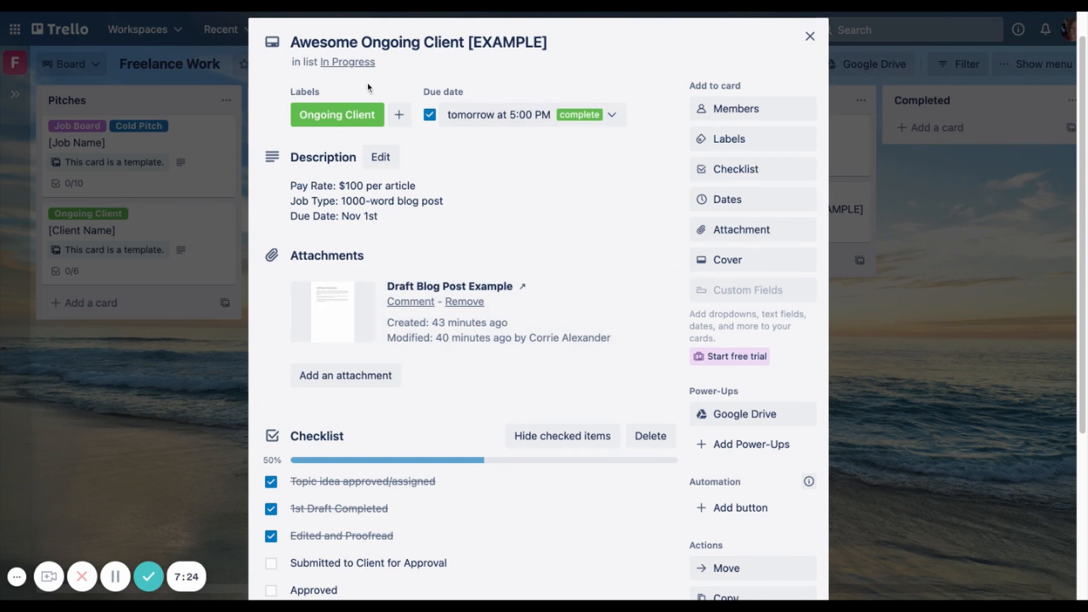
# - Go over the Awesome Ongoing Client [EXAMPLE] card again and open its attached Draft Blog Post Example
pyautogui.scroll(-2, 341, 263)
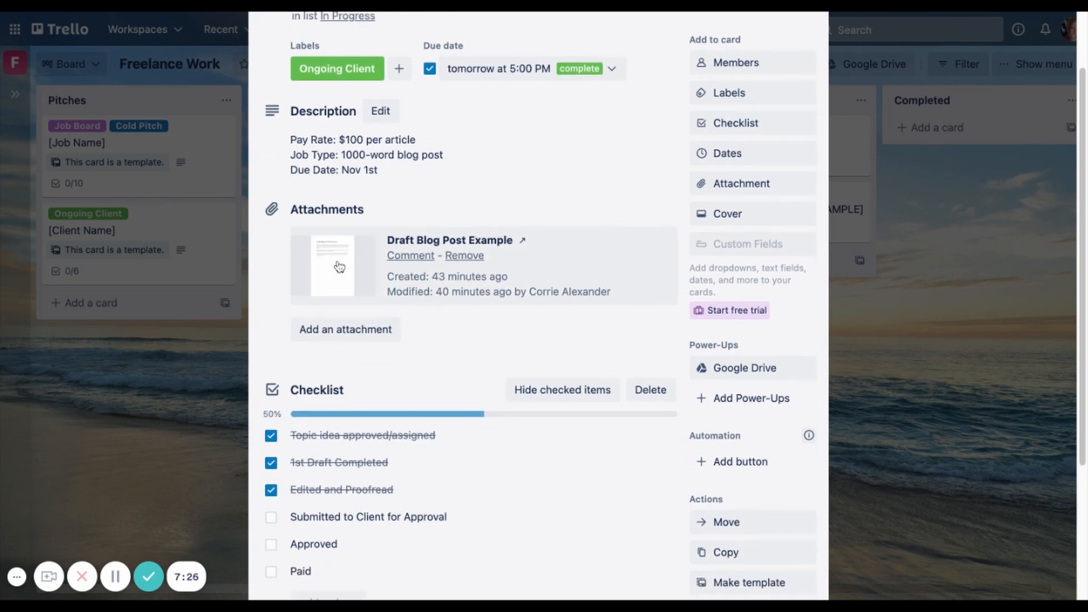
pyautogui.scroll(3, 338, 266)
pyautogui.scroll(-3, 339, 266)
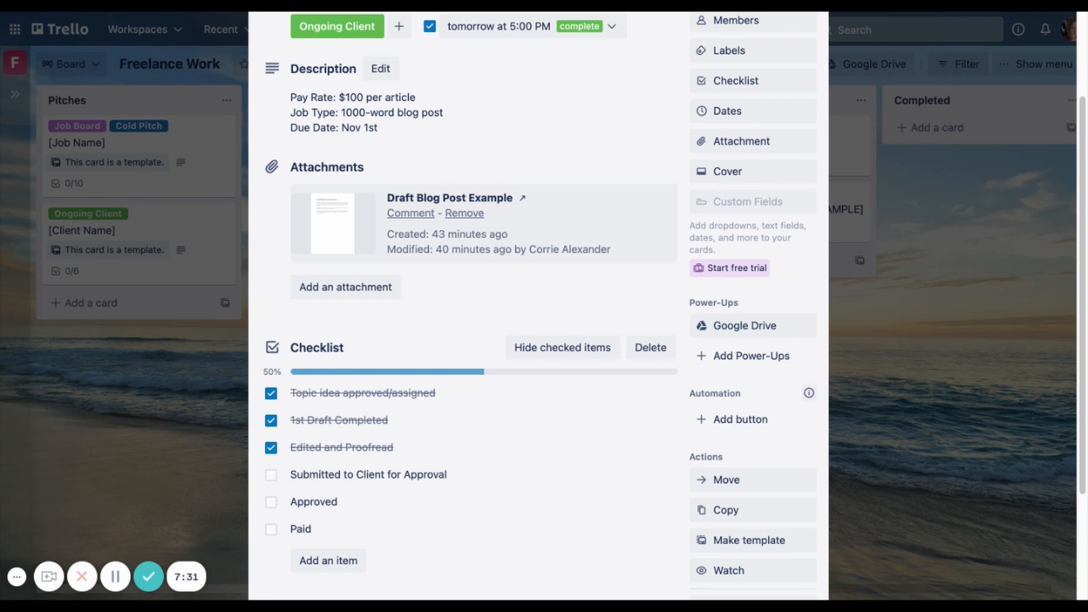
pyautogui.click(333, 224)
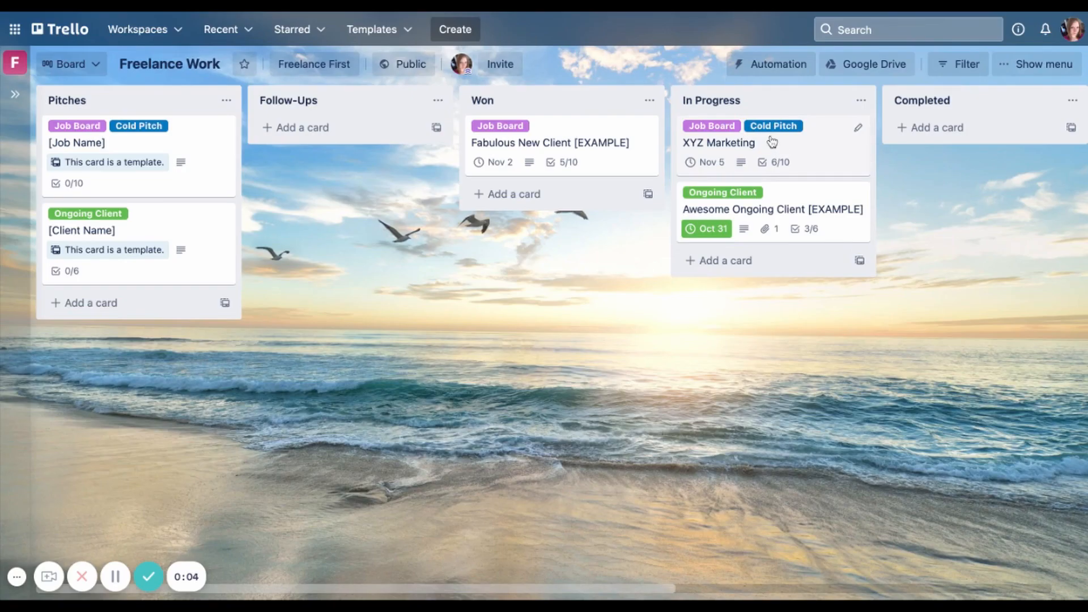
# - Check off Edited and Proofread, Submitted to Client for Approval, Approved and Paid on the XYZ Marketing card, and move the card to the Completed list
pyautogui.click(797, 160)
pyautogui.scroll(-5, 569, 207)
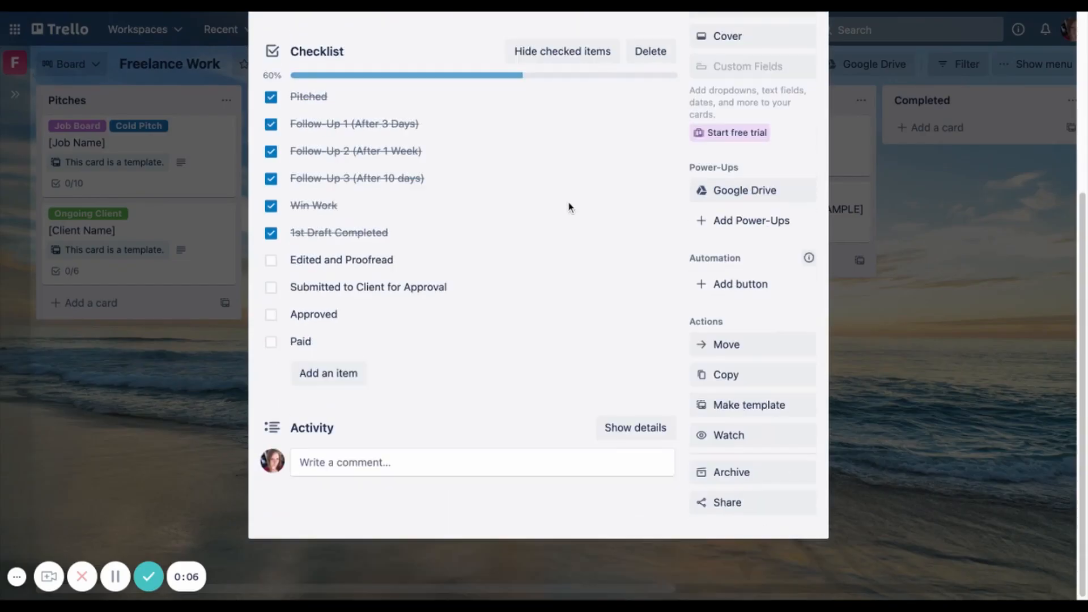
pyautogui.click(271, 260)
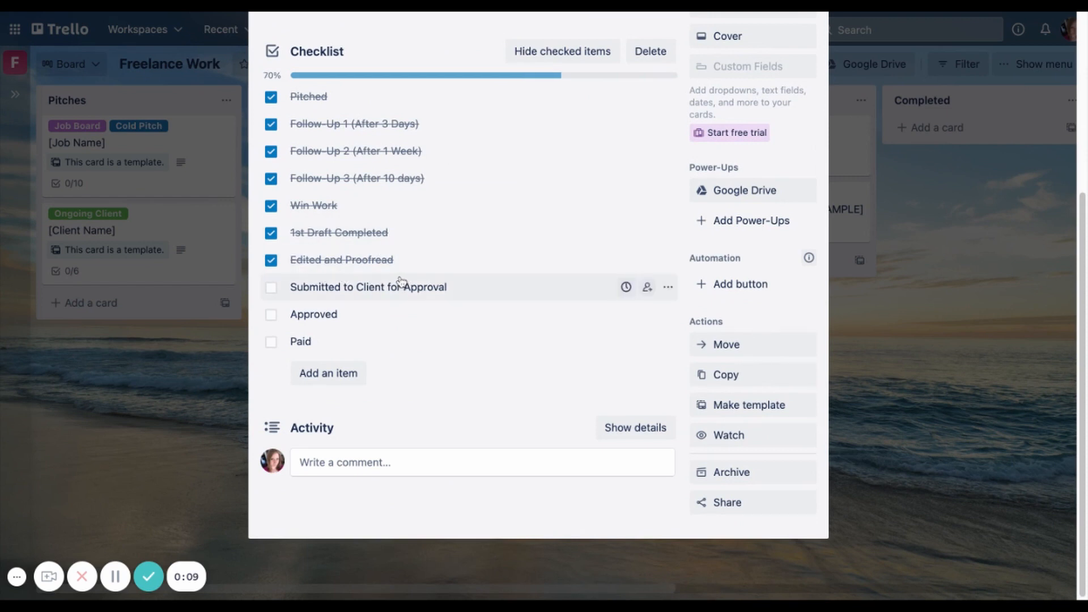
pyautogui.click(271, 287)
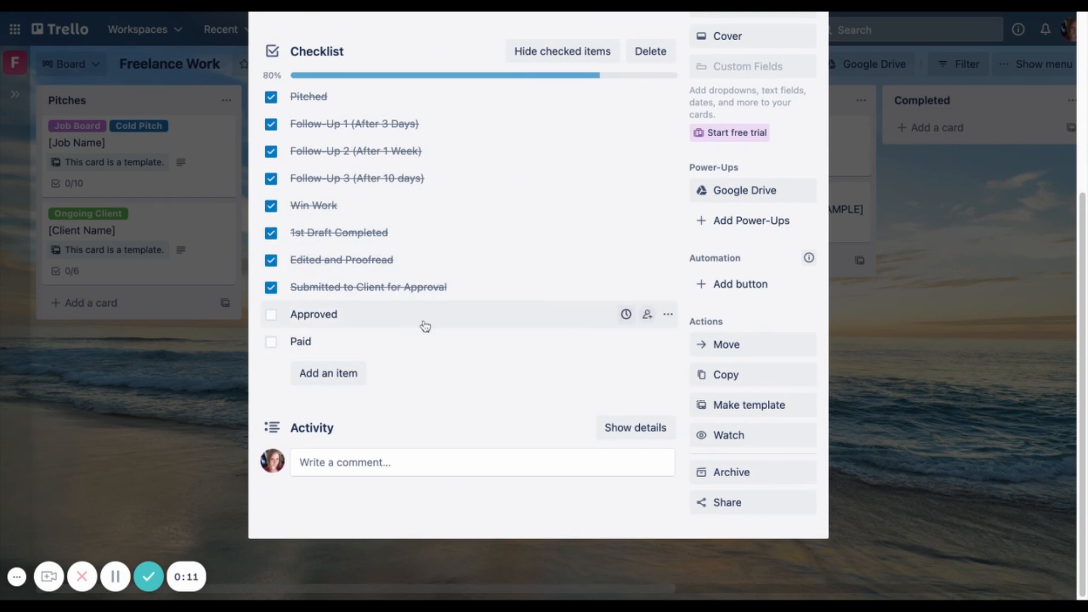
pyautogui.click(271, 314)
pyautogui.click(271, 342)
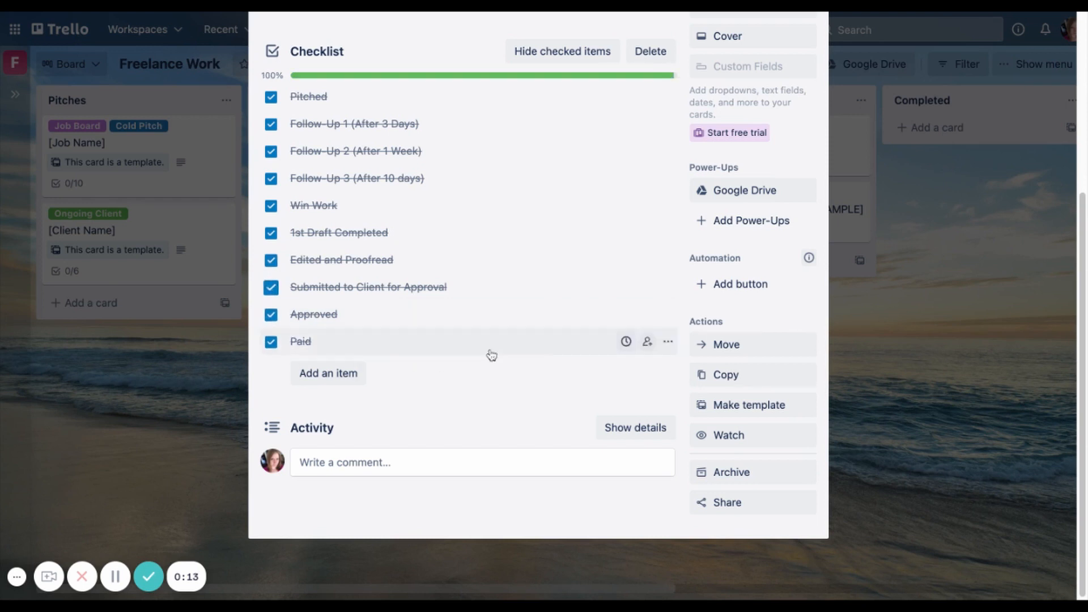
pyautogui.scroll(5, 491, 356)
pyautogui.click(809, 68)
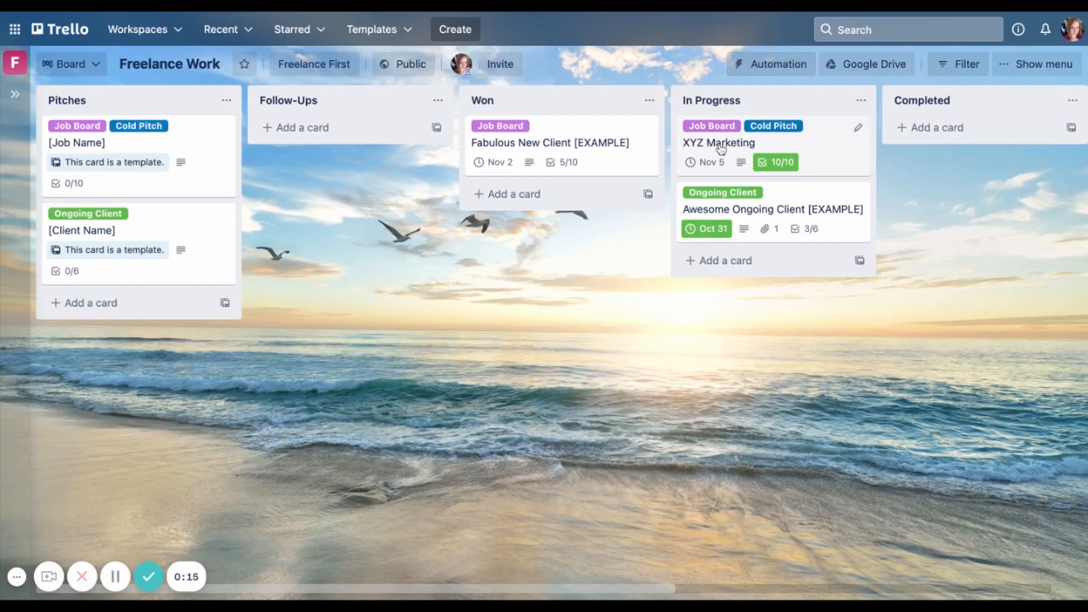
pyautogui.moveTo(725, 158); pyautogui.dragTo(805, 152)
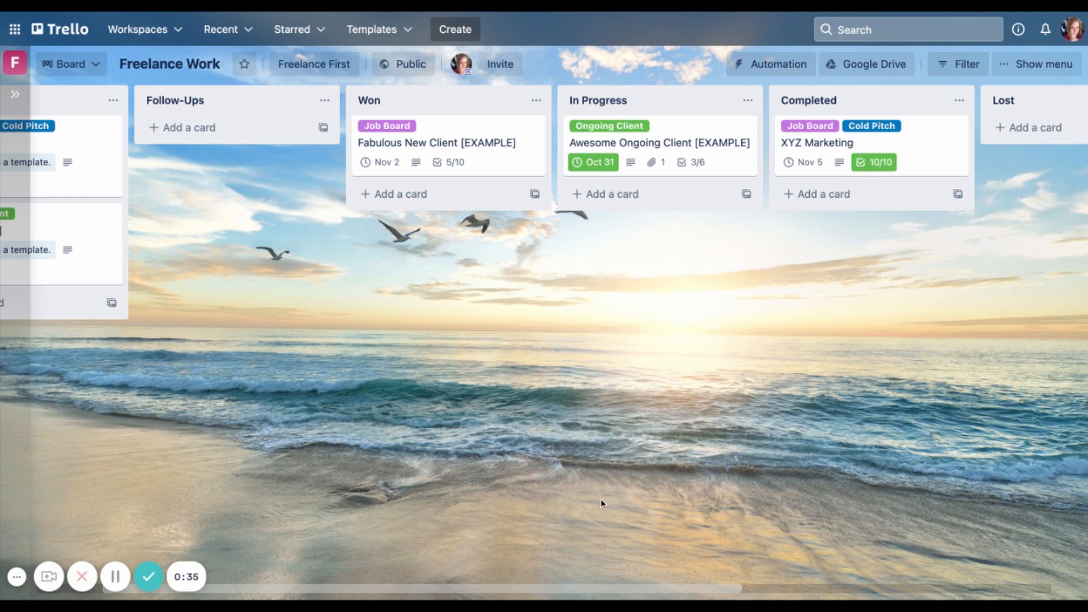
# - Look at the Lost and Resources lists, view the Problogger card's description, and return to the start of the board
pyautogui.hscroll(10, 612, 587)
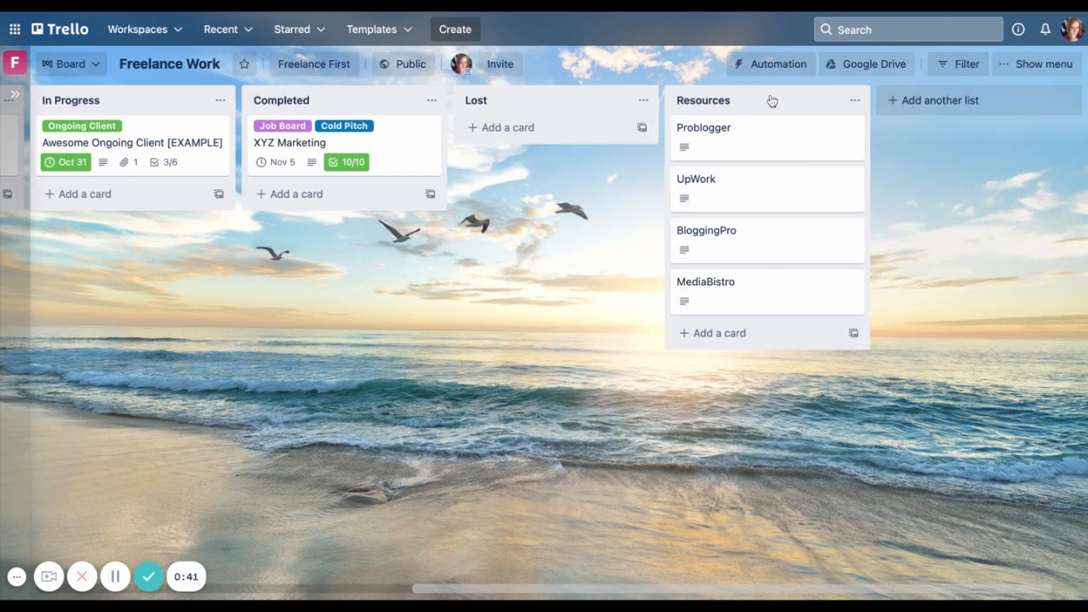
pyautogui.click(760, 149)
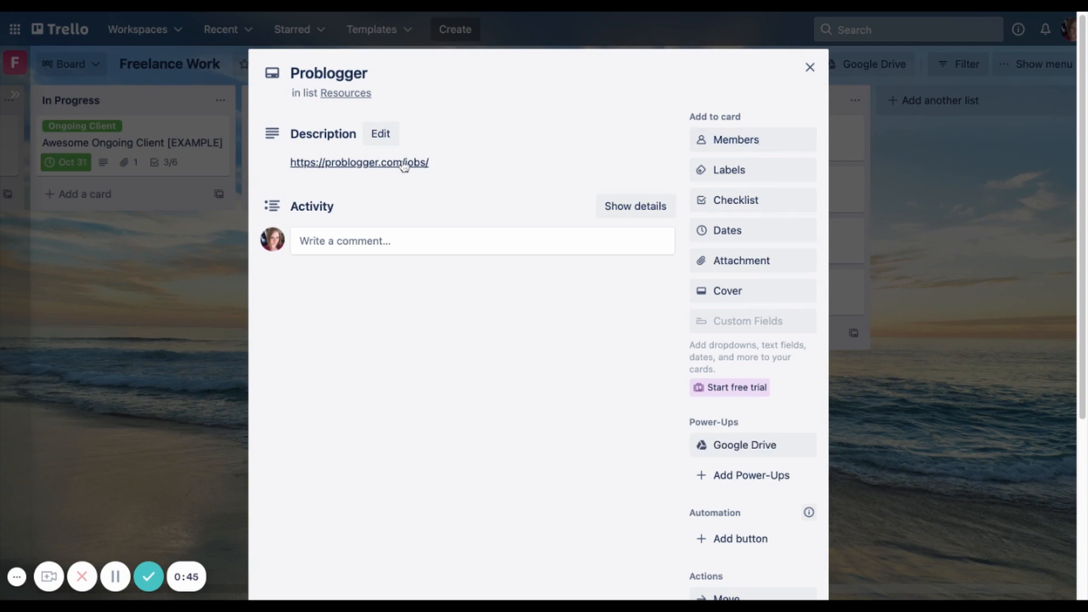
pyautogui.click(810, 68)
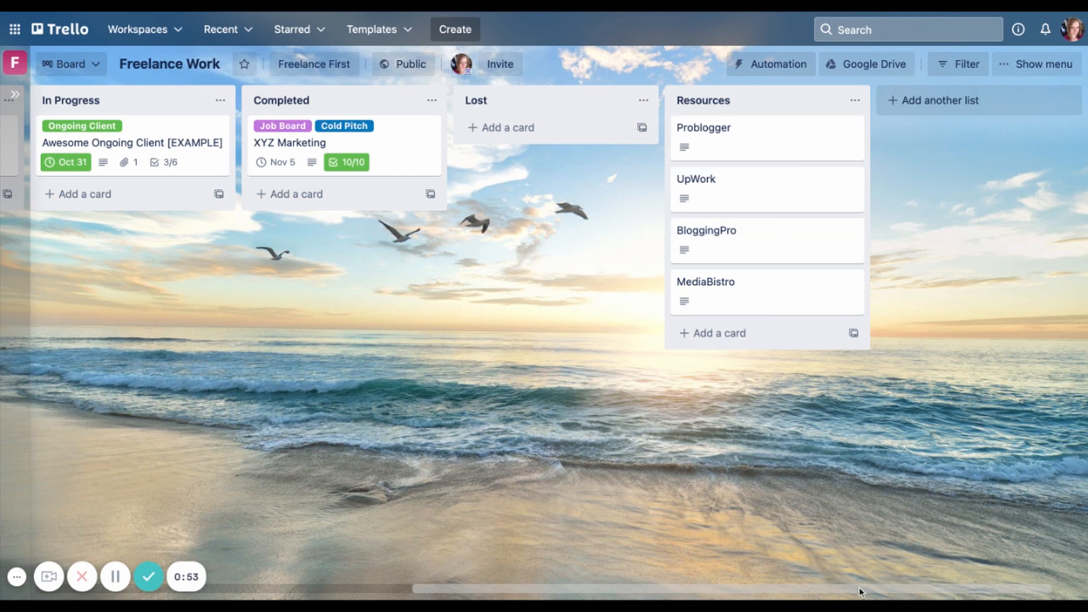
pyautogui.hscroll(-10, 859, 588)
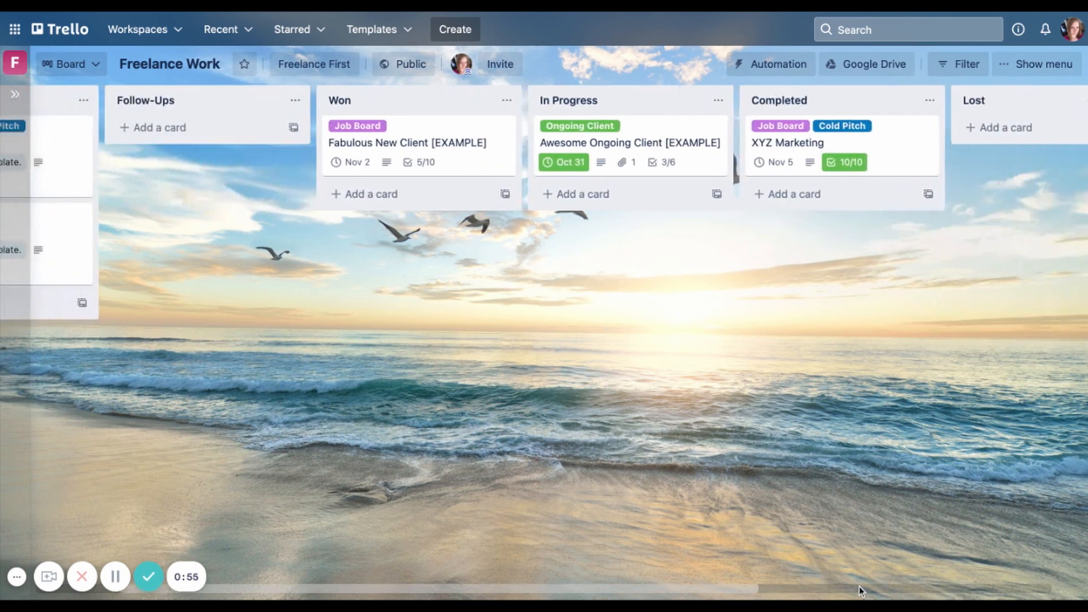
pyautogui.hscroll(-3, 859, 586)
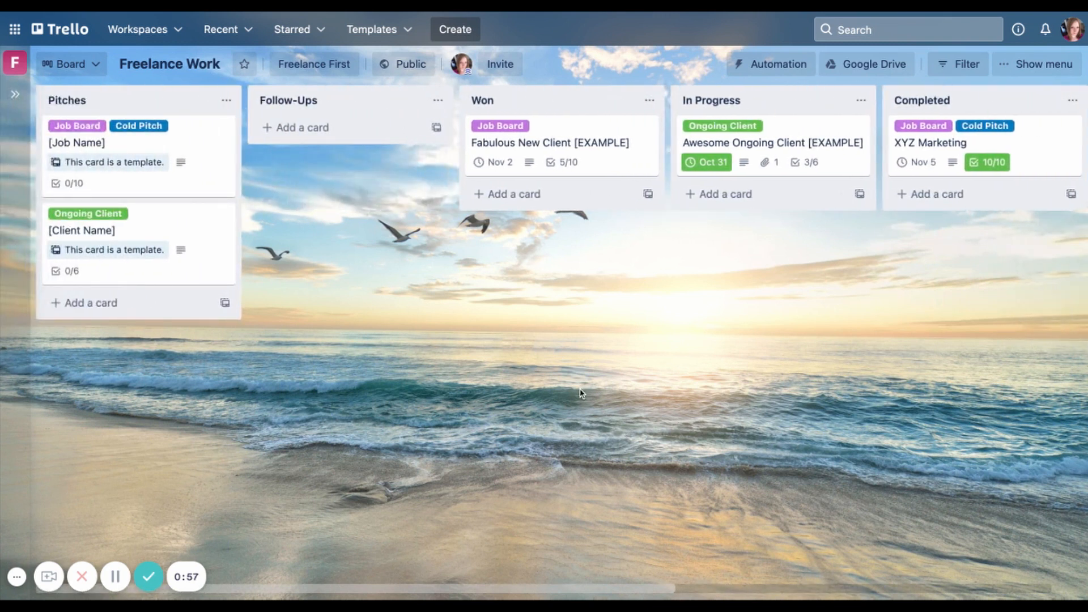